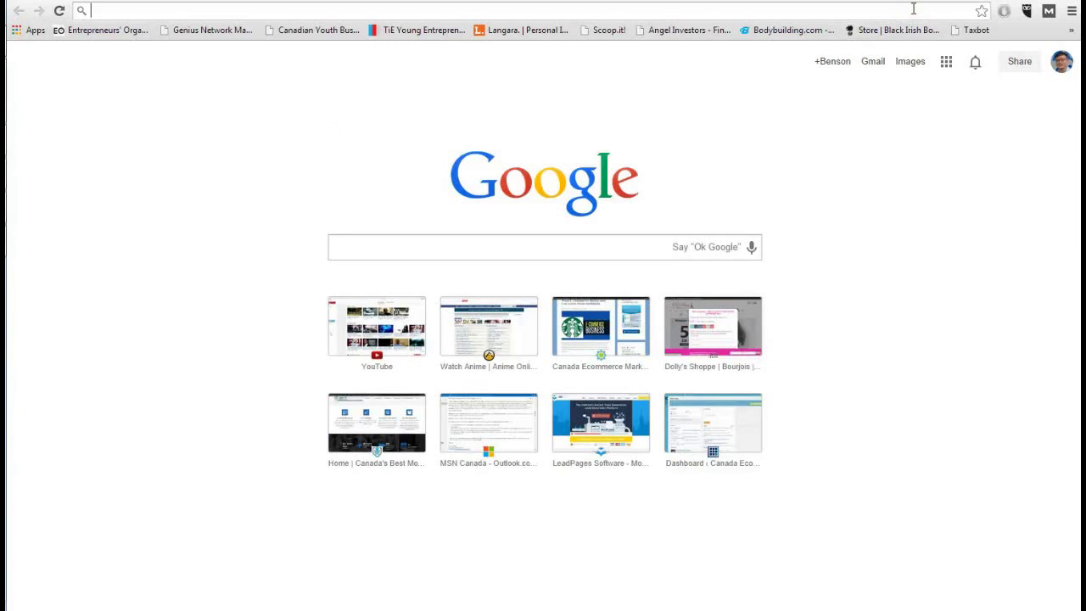
Search Google for "men's shoes".
text(www.)
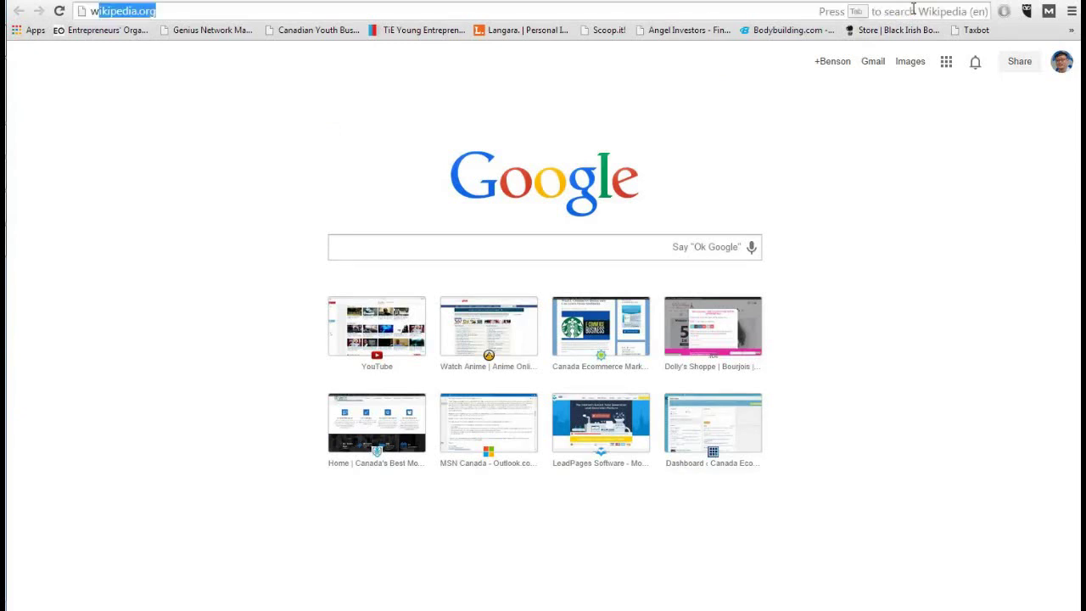
key(BackSpace)
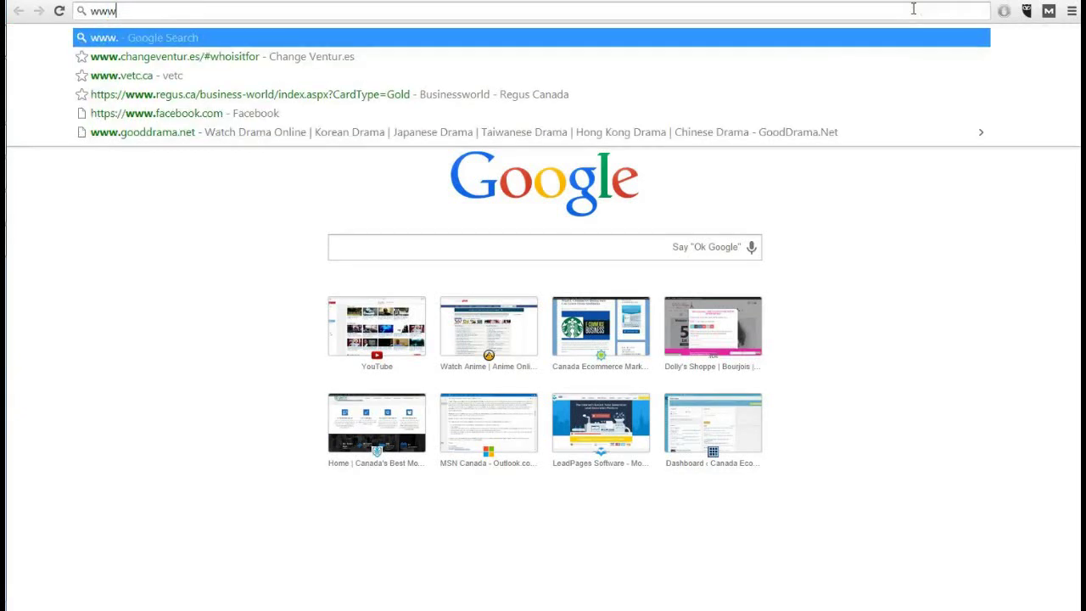
click(594, 248)
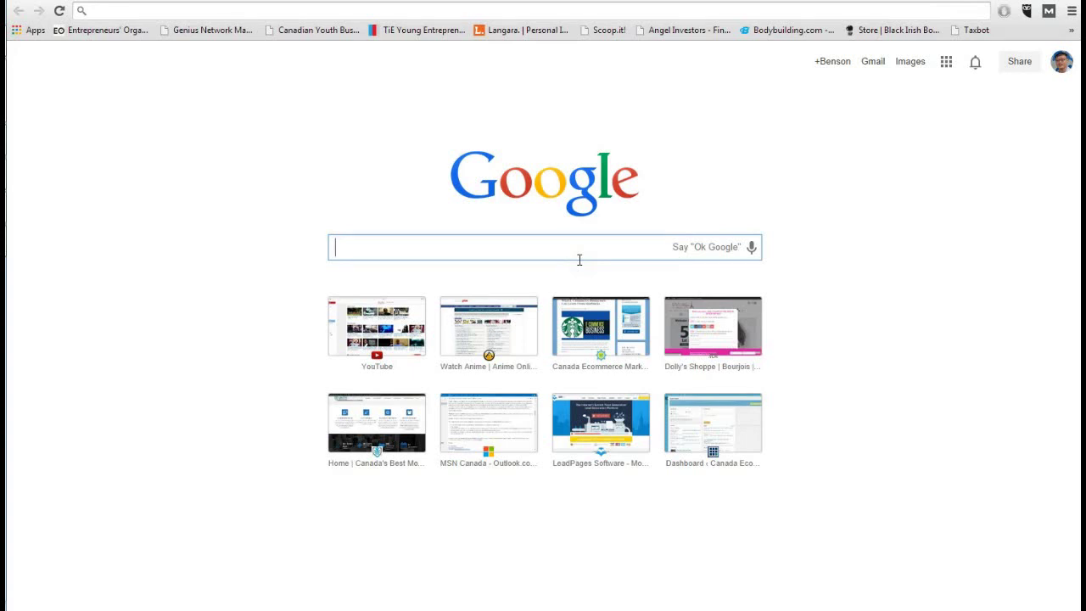
text(men)
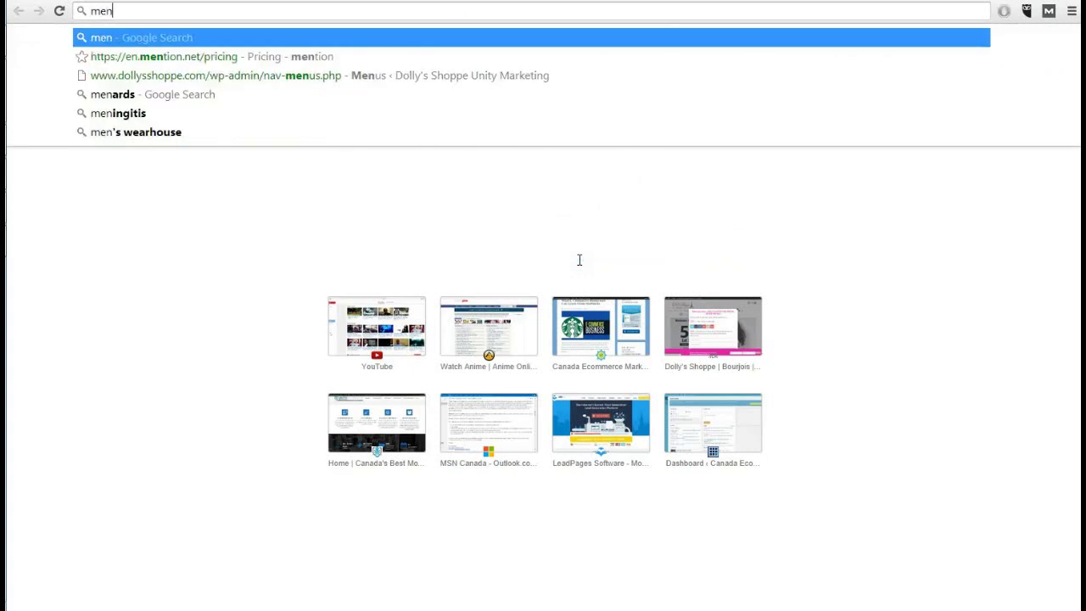
text('s)
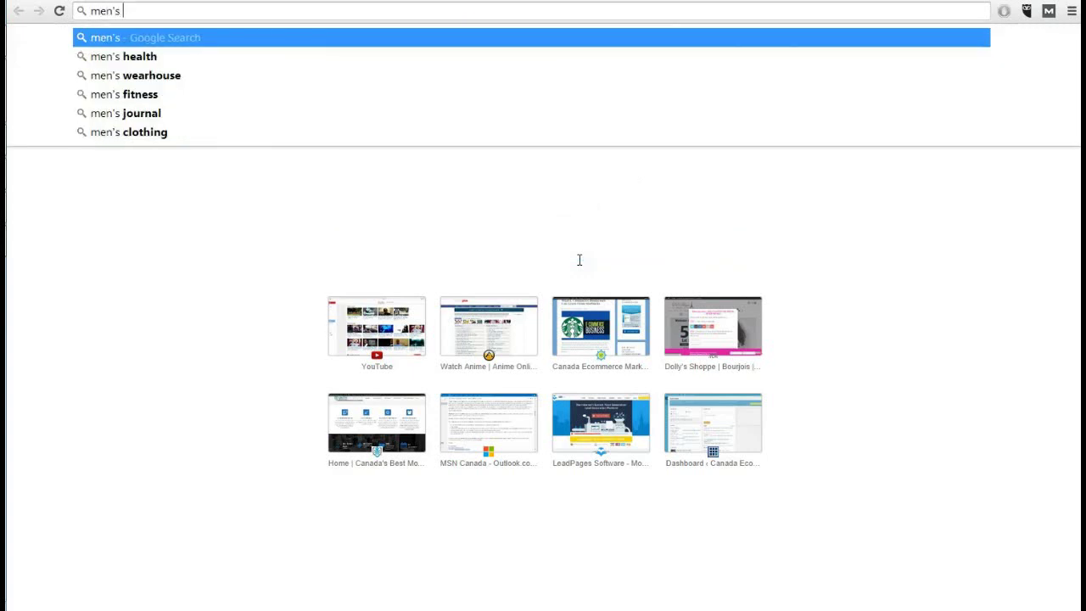
text( shoes)
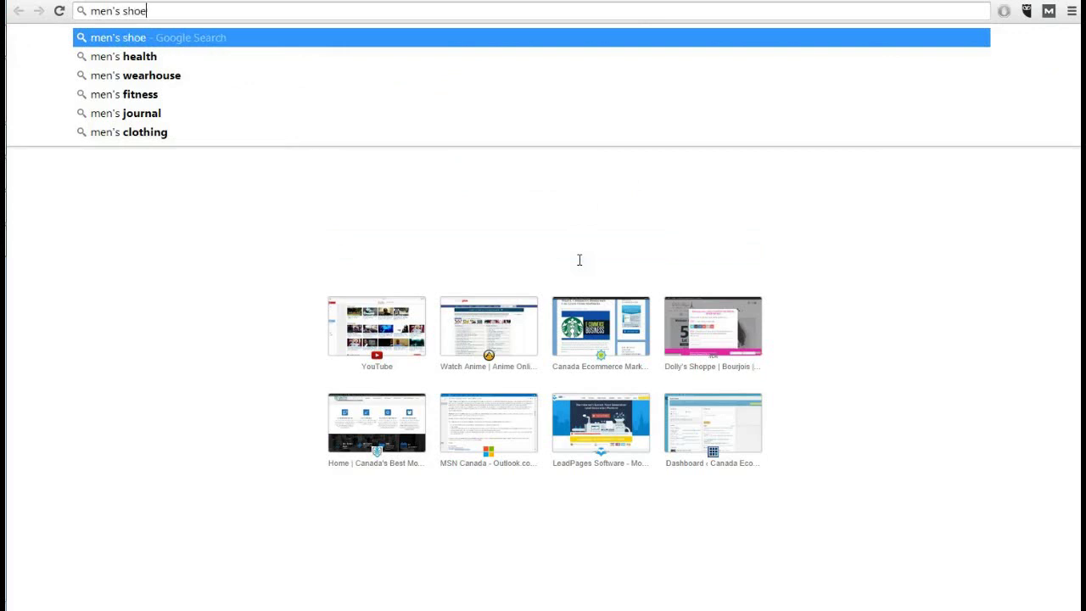
key(Return)
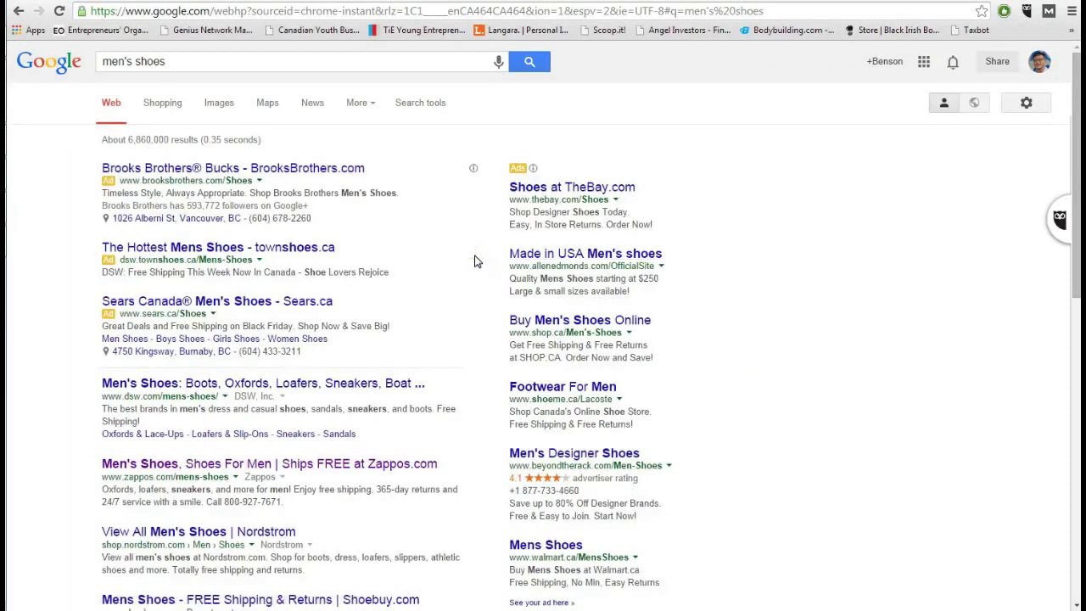
Examine the ads and organic store listings in the men's shoes search results.
scroll(476, 262, down, 1)
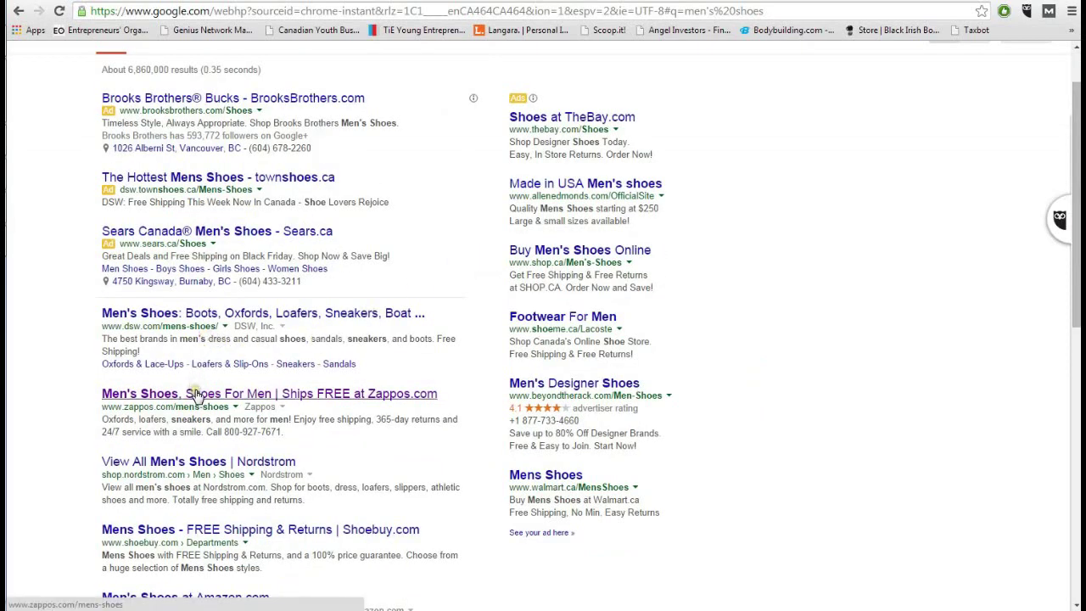
scroll(73, 409, down, 1)
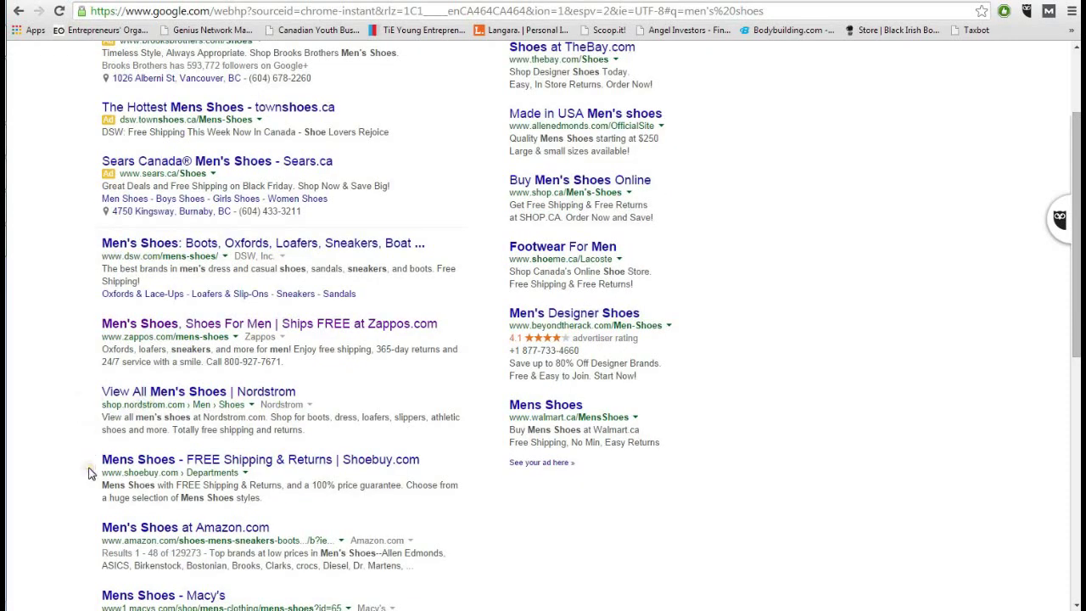
scroll(88, 469, down, 2)
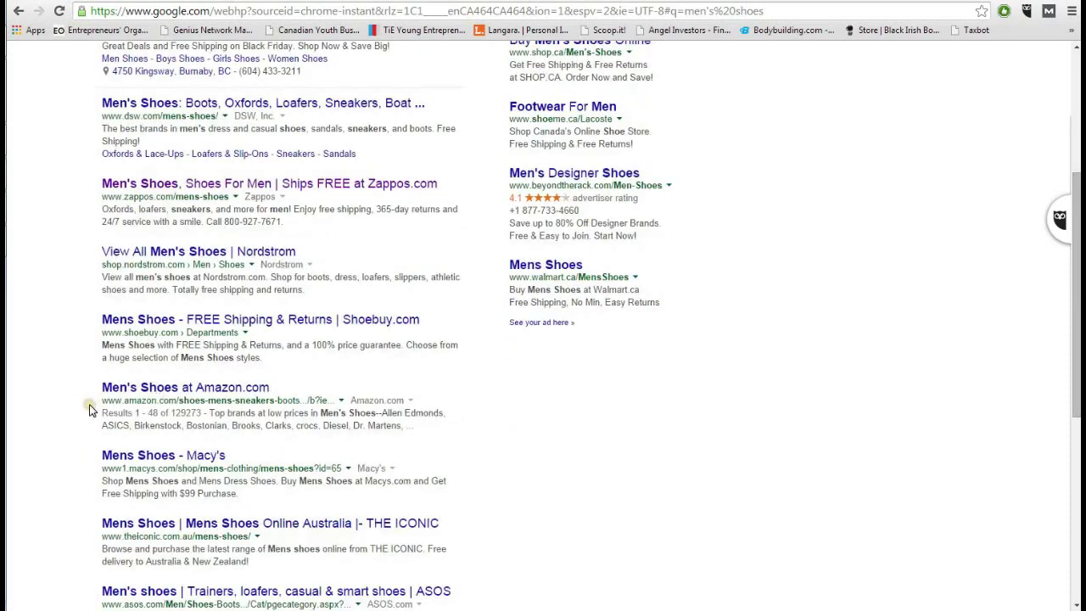
scroll(89, 410, down, 1)
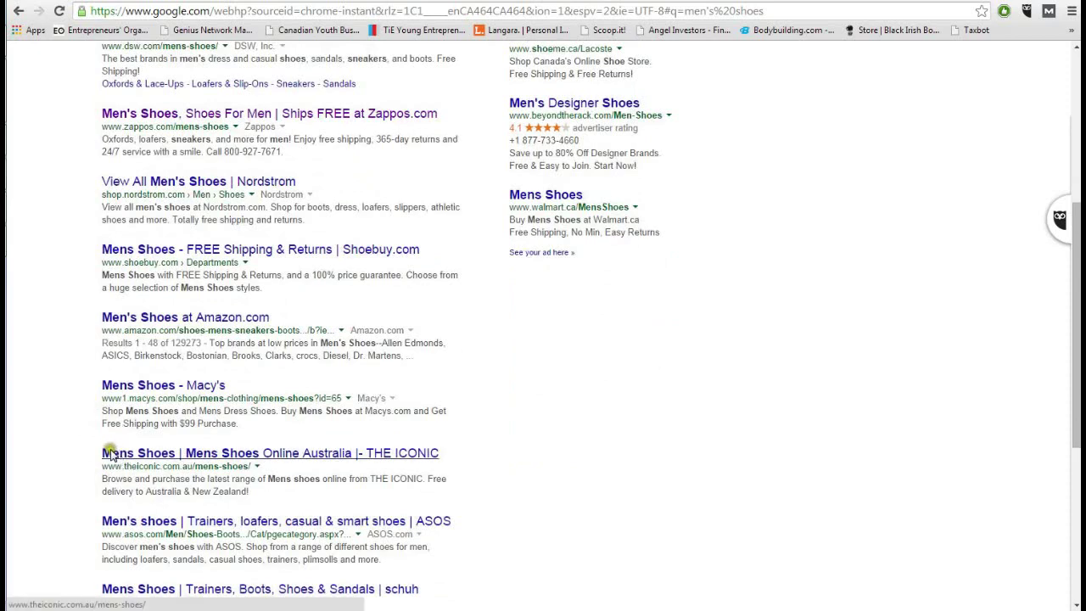
scroll(79, 388, up, 3)
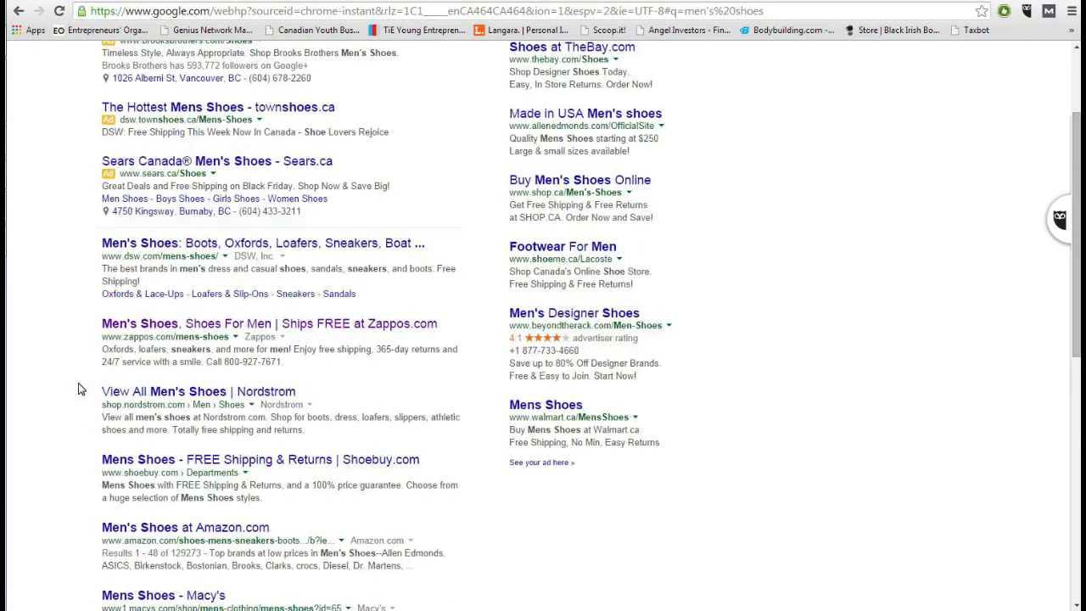
scroll(78, 389, up, 1)
click(78, 383)
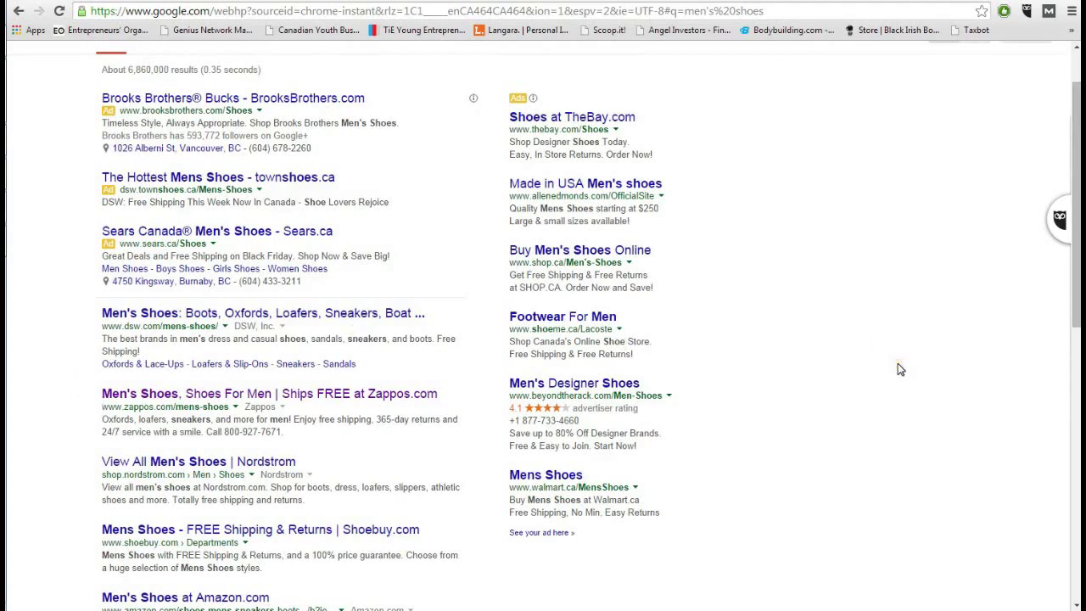
Try a Google search for "setsura" and go back to the men's shoes results.
scroll(882, 329, up, 1)
click(429, 65)
double_click(425, 65)
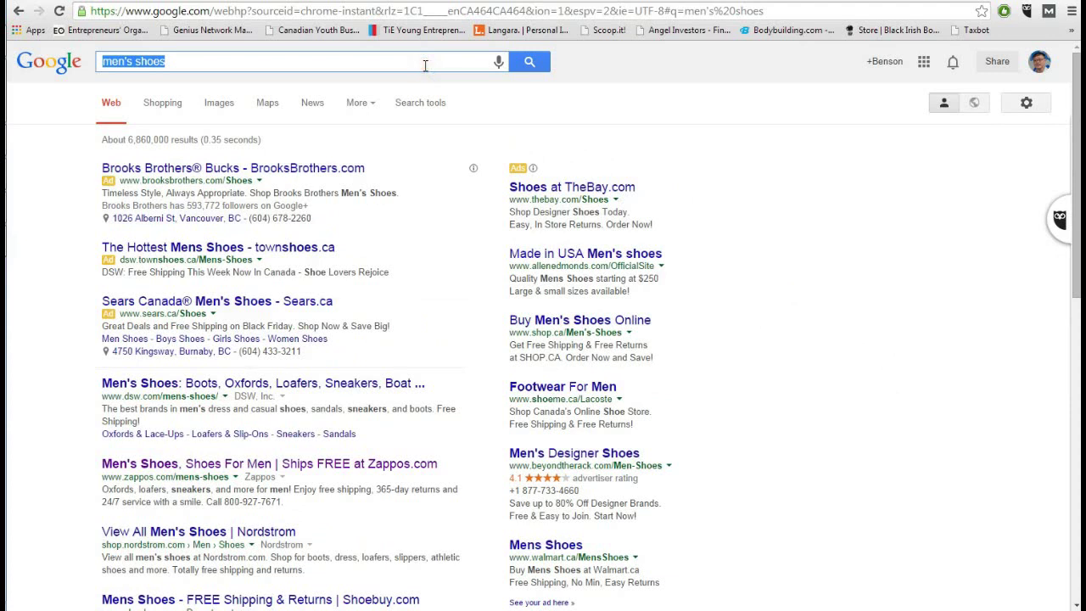
text(setsura)
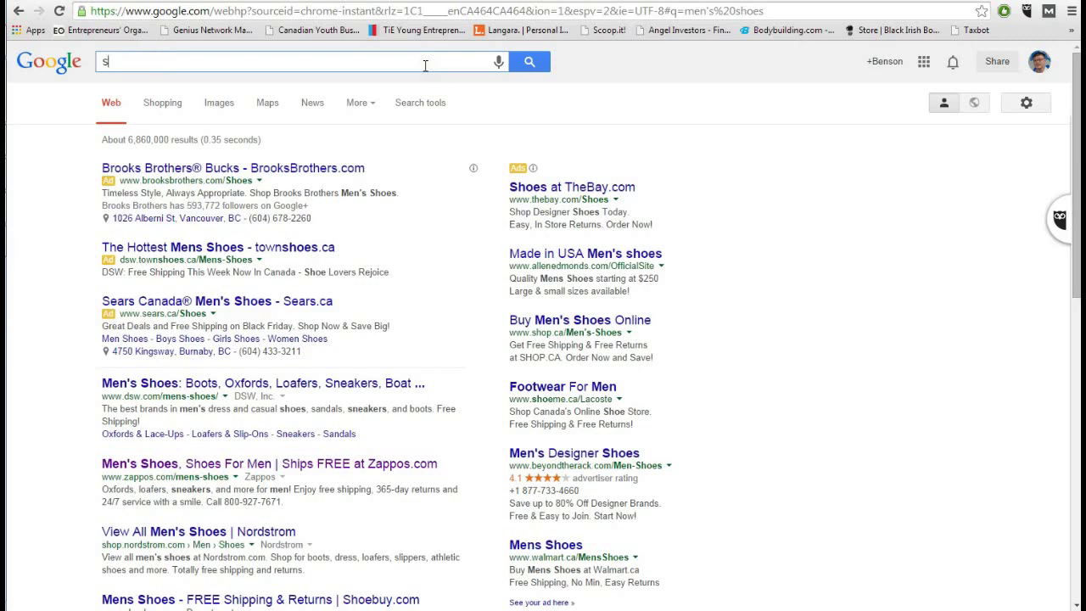
key(Return)
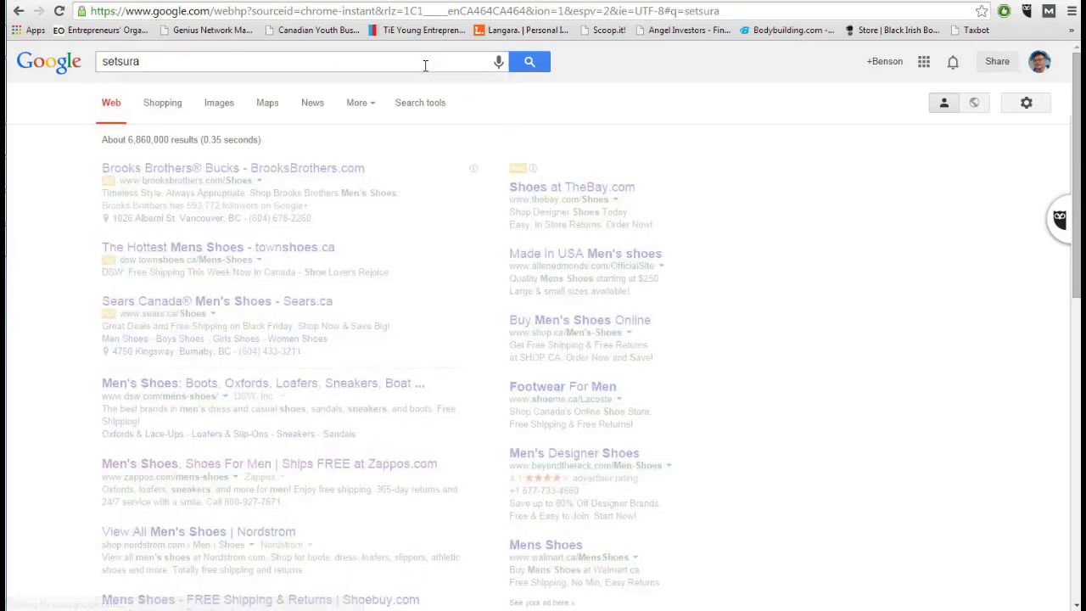
key(alt+Left)
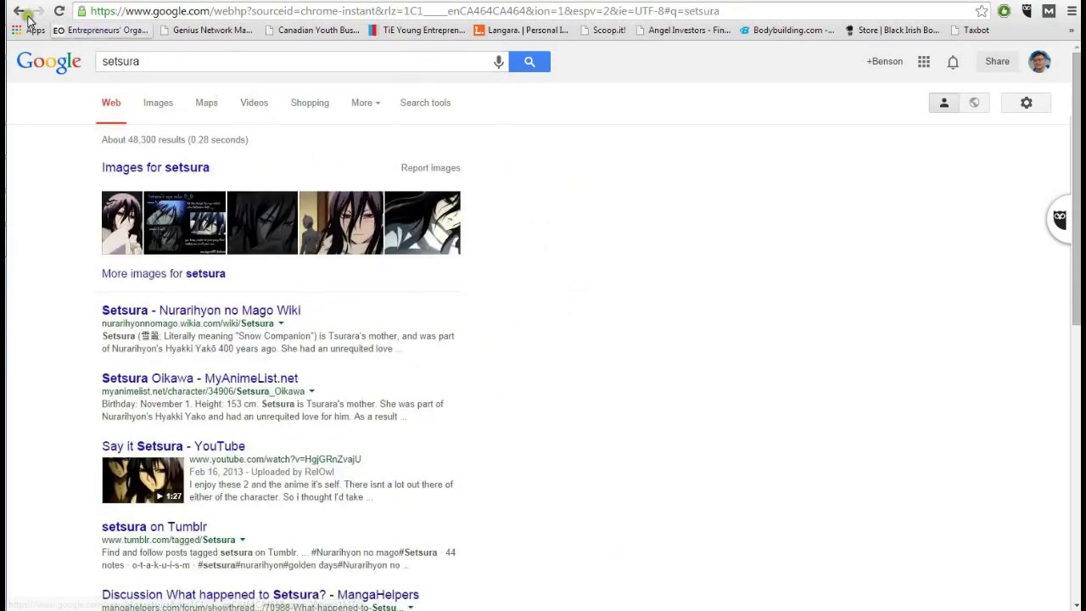
click(412, 65)
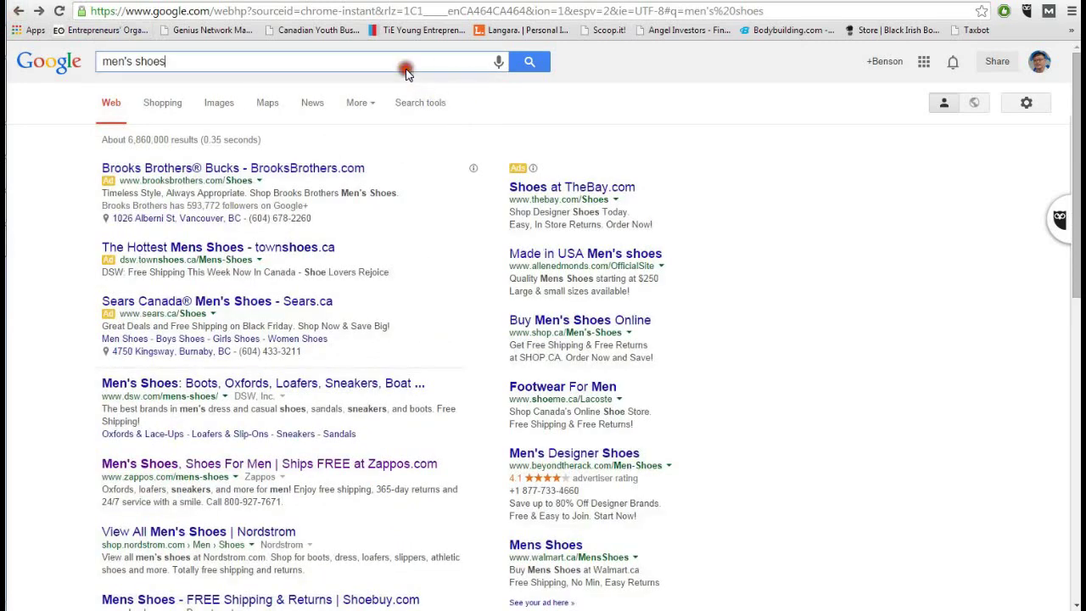
click(477, 10)
text(ww.)
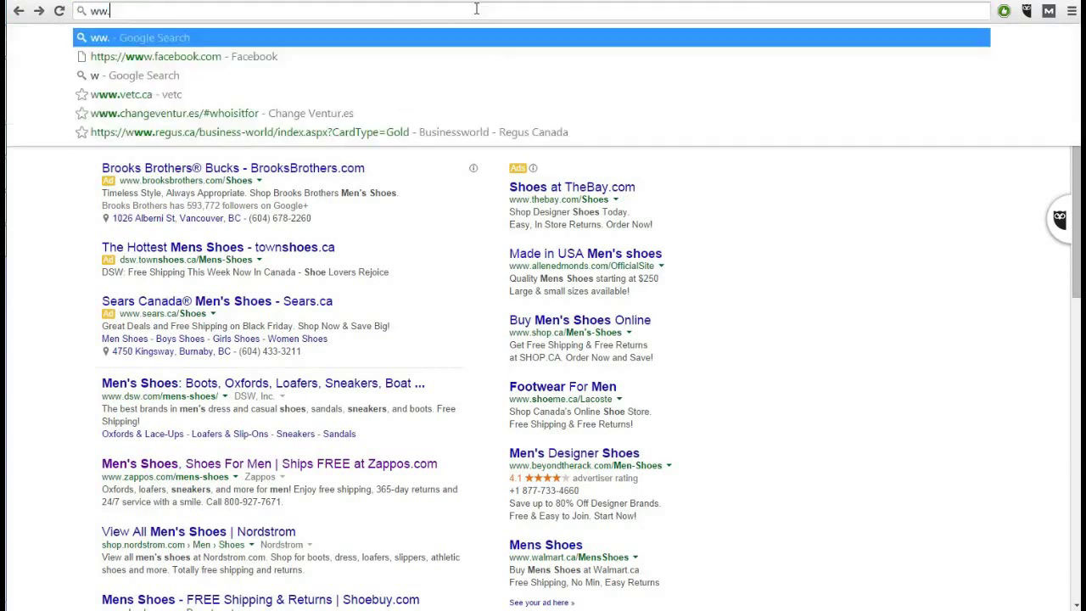
key(BackSpace)
text(w.s)
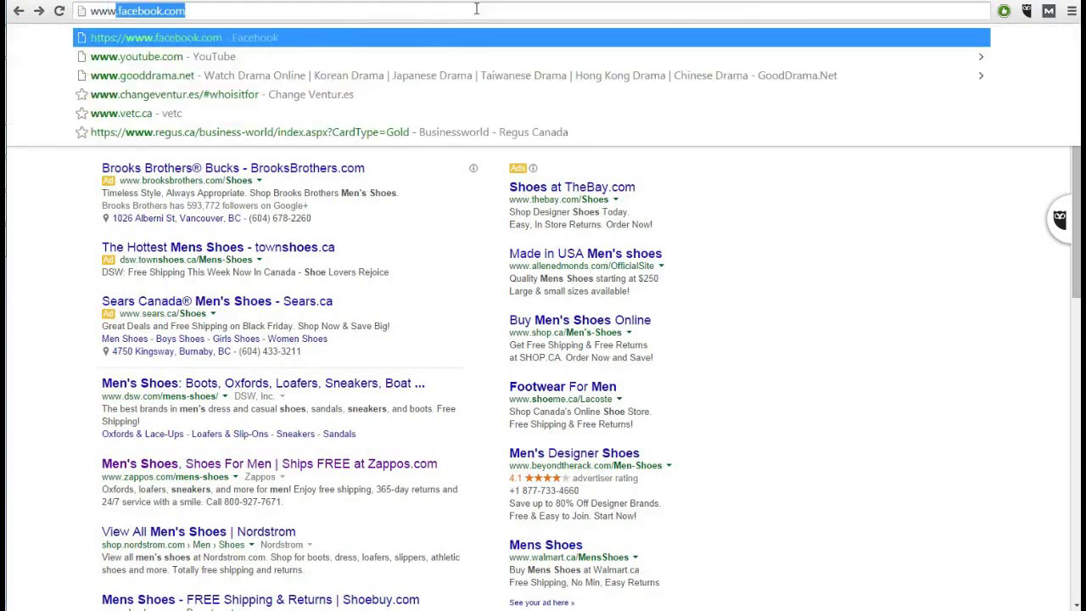
text(e)
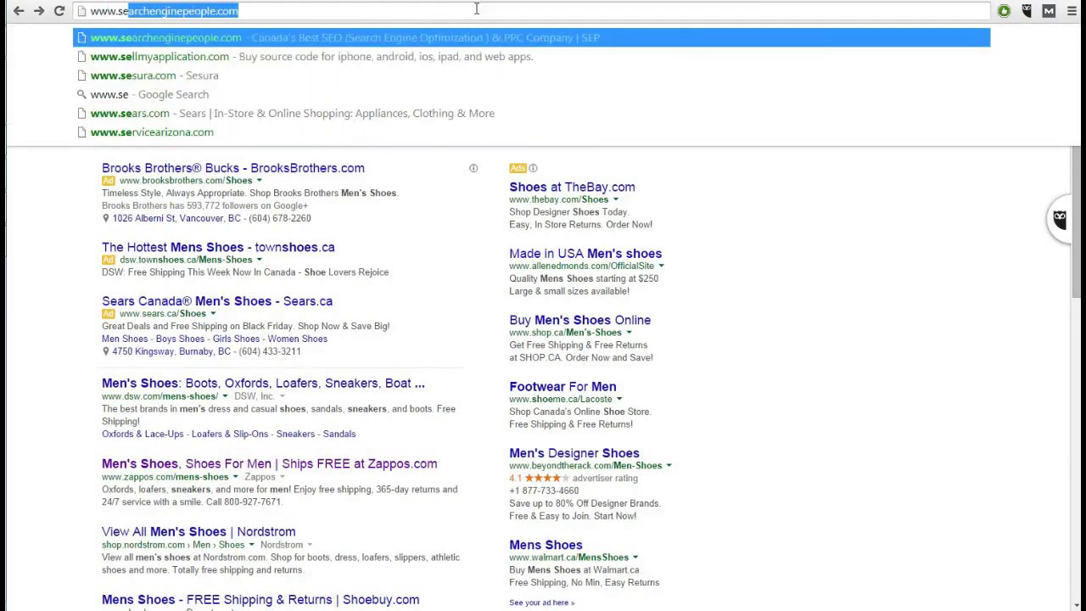
click(263, 75)
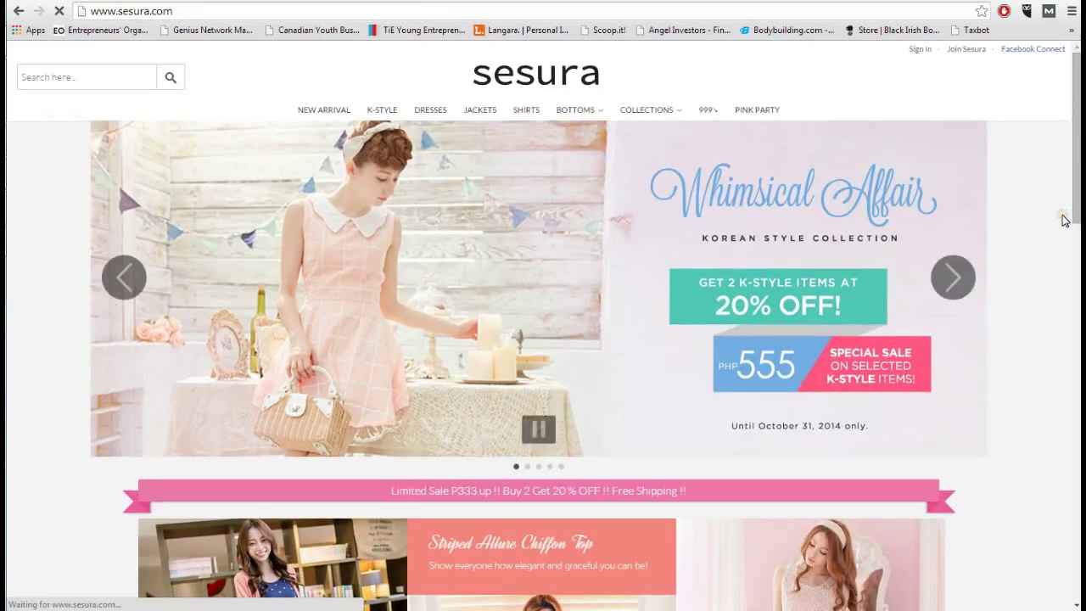
Examine the Sesura homepage from its banners and navigation categories through the featured products to the footer.
scroll(1052, 208, down, 2)
scroll(1053, 209, down, 4)
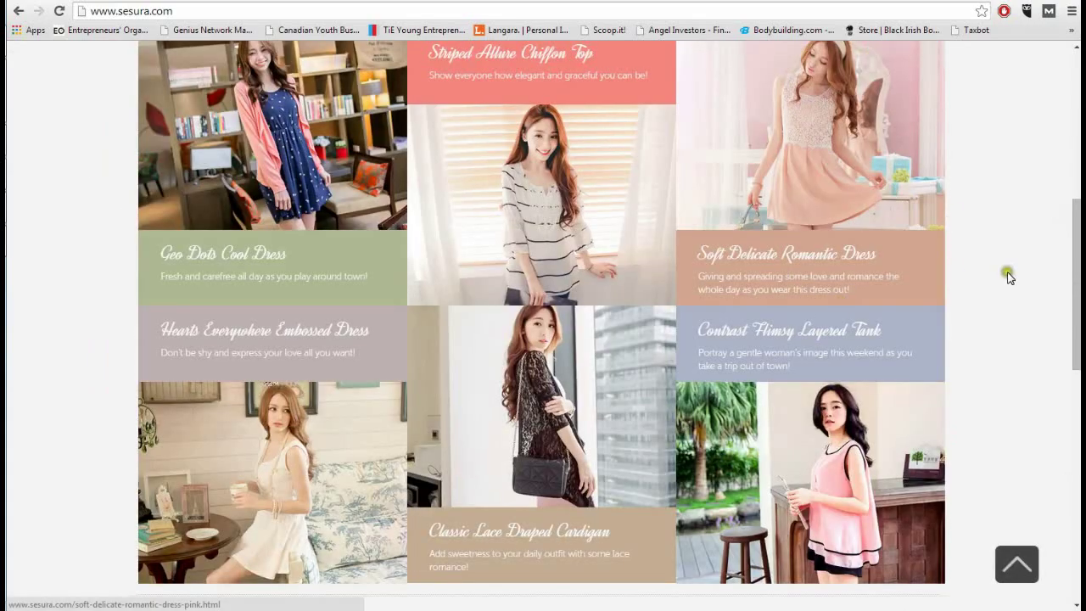
scroll(1008, 276, up, 6)
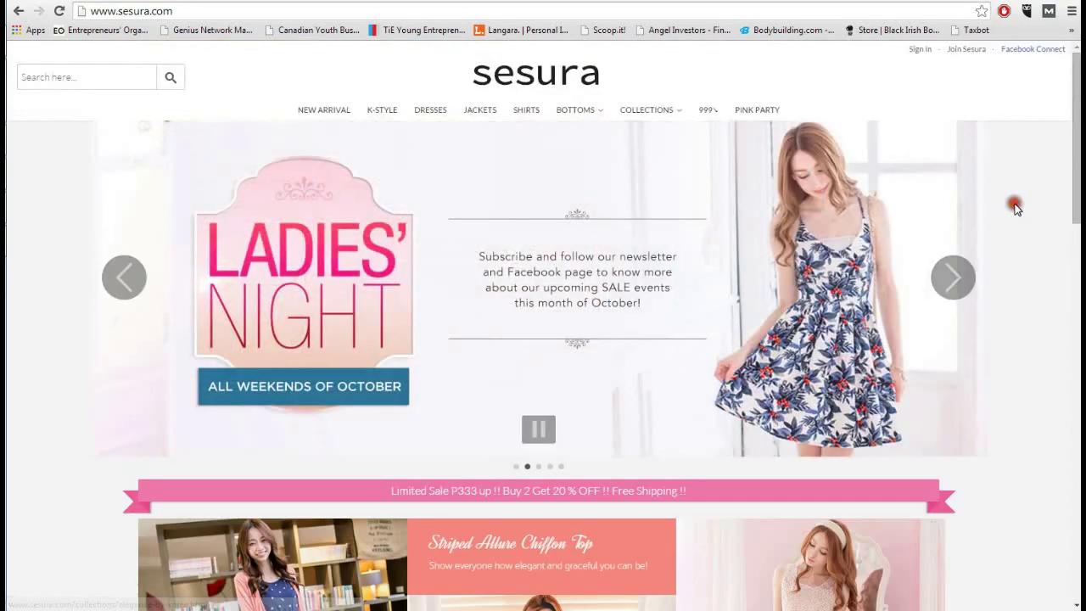
scroll(1018, 210, down, 10)
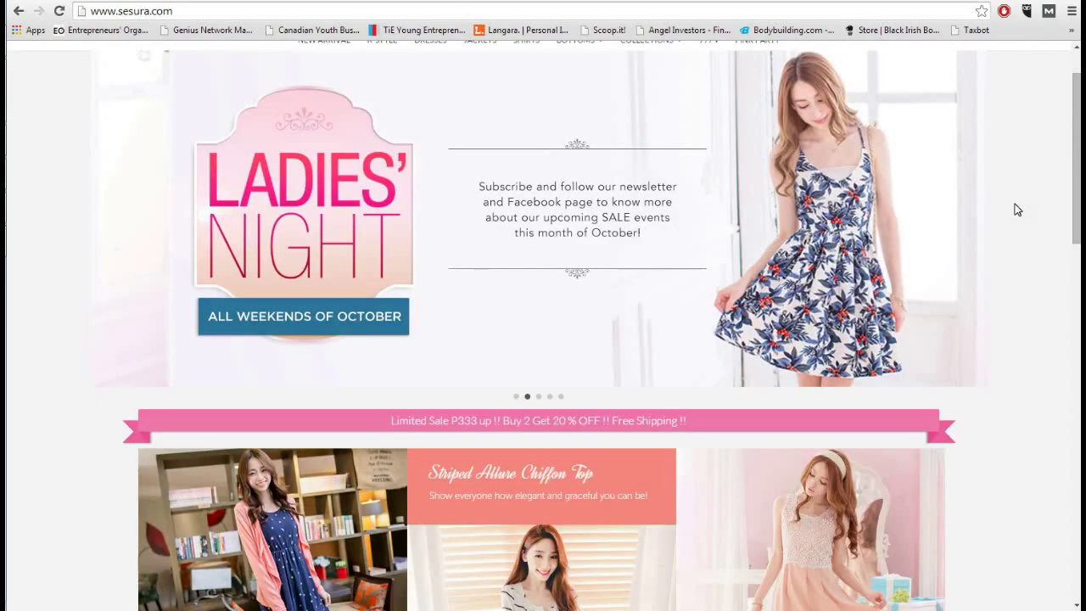
scroll(1018, 209, down, 4)
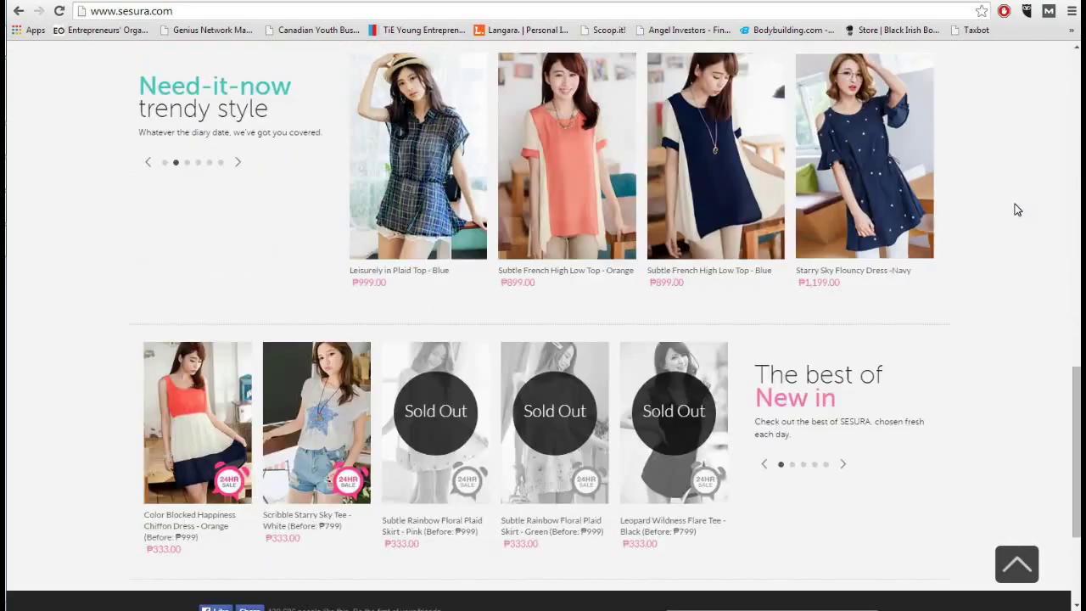
scroll(1018, 210, up, 15)
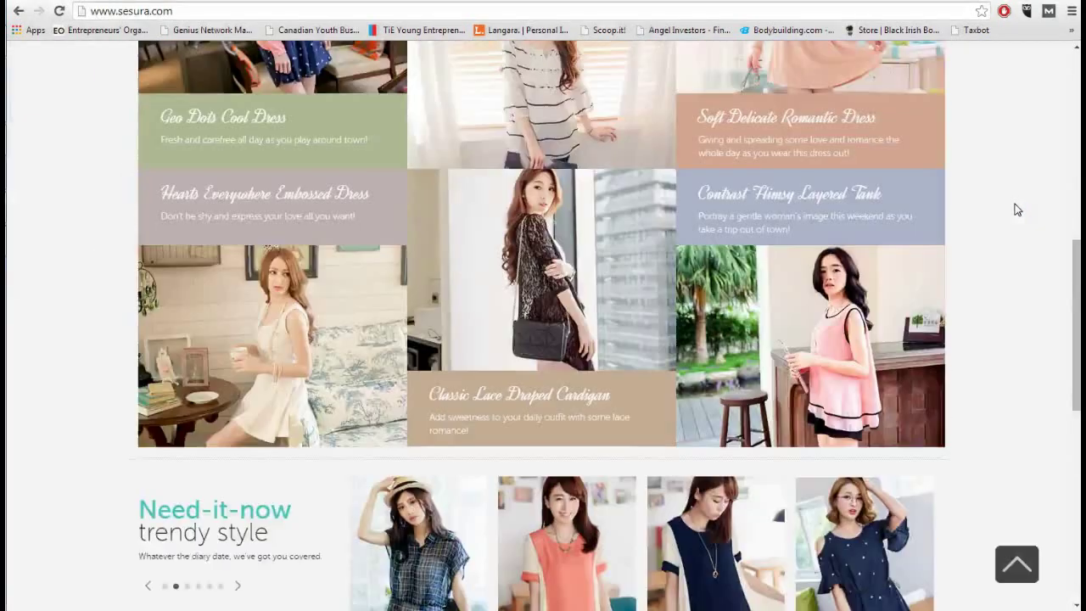
scroll(1018, 209, down, 15)
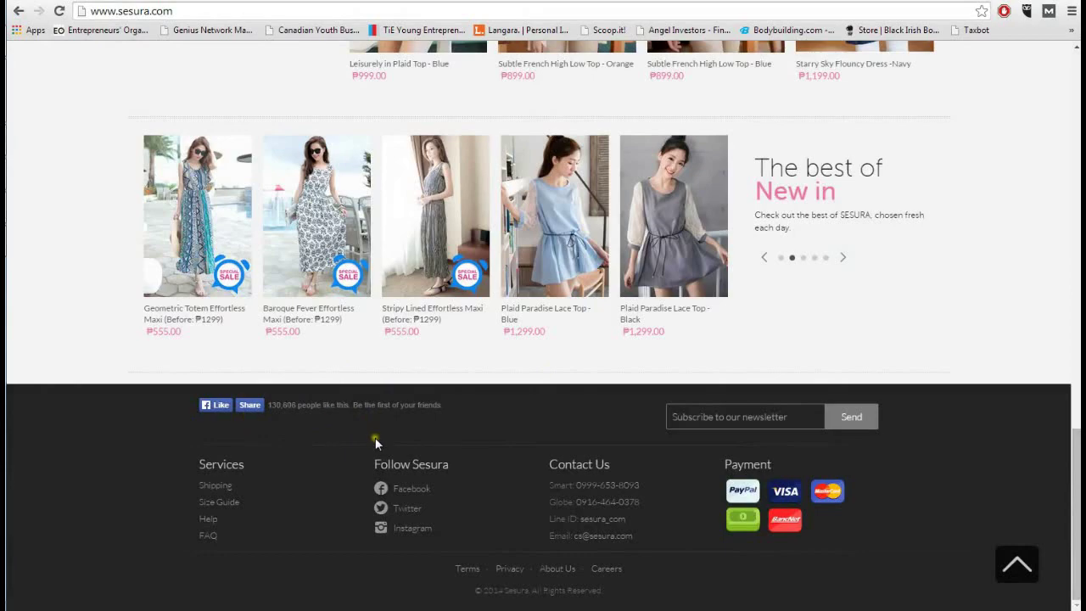
scroll(375, 438, up, 6)
scroll(375, 438, up, 10)
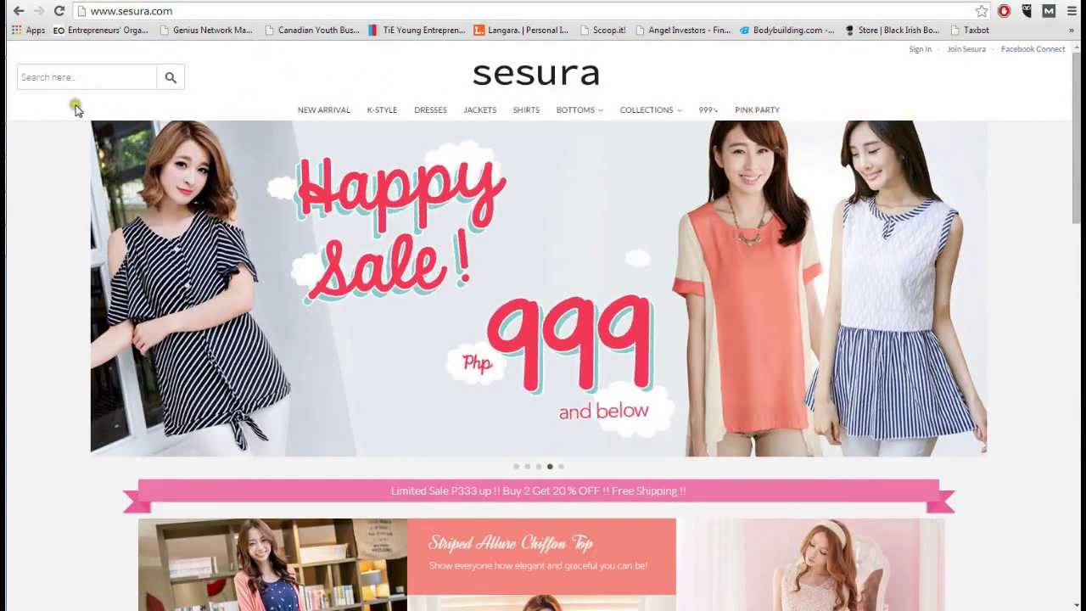
Open a blank Notepad document and move its window clear of the Sesura navigation categories.
key(super)
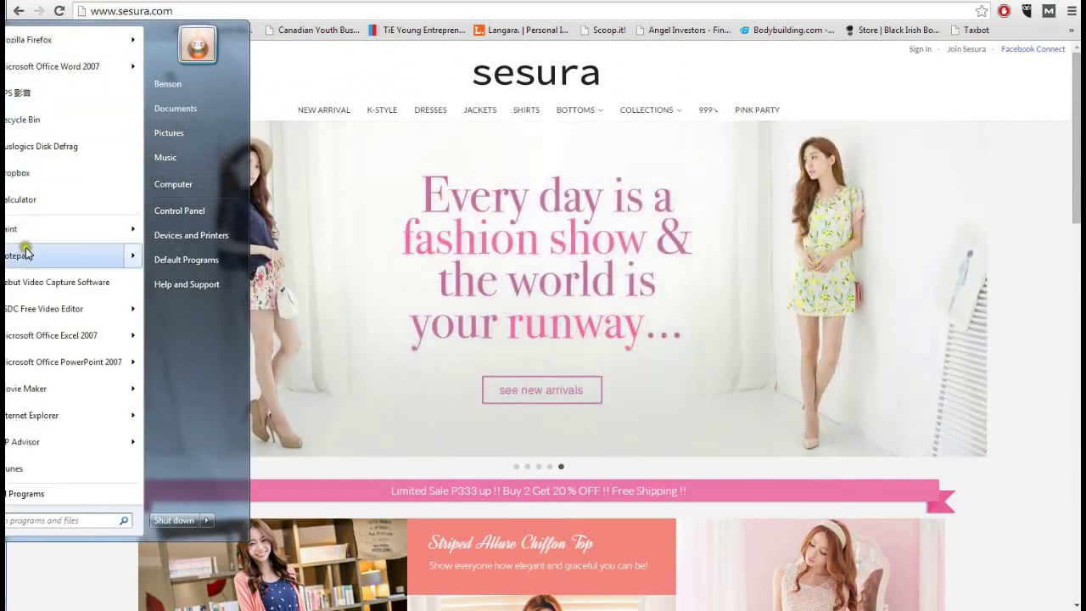
click(27, 256)
drag(395, 7, 847, 158)
click(724, 237)
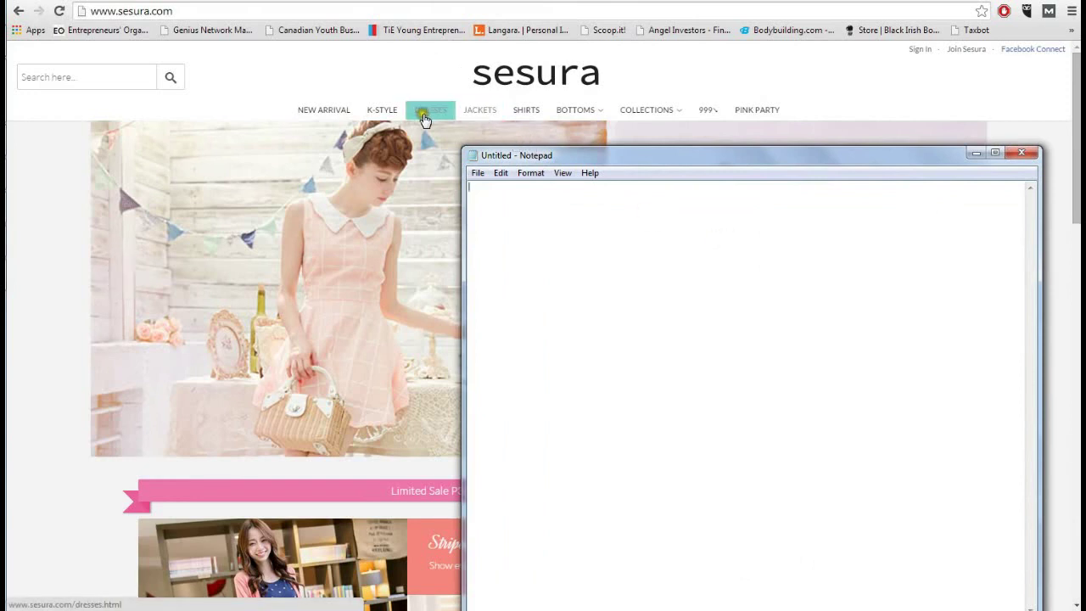
List the keyword phrases "Asian Female Dresses", "Asian Female Jackets" and "Asian Female shirts" on separate lines.
click(594, 251)
text(Asian Fem)
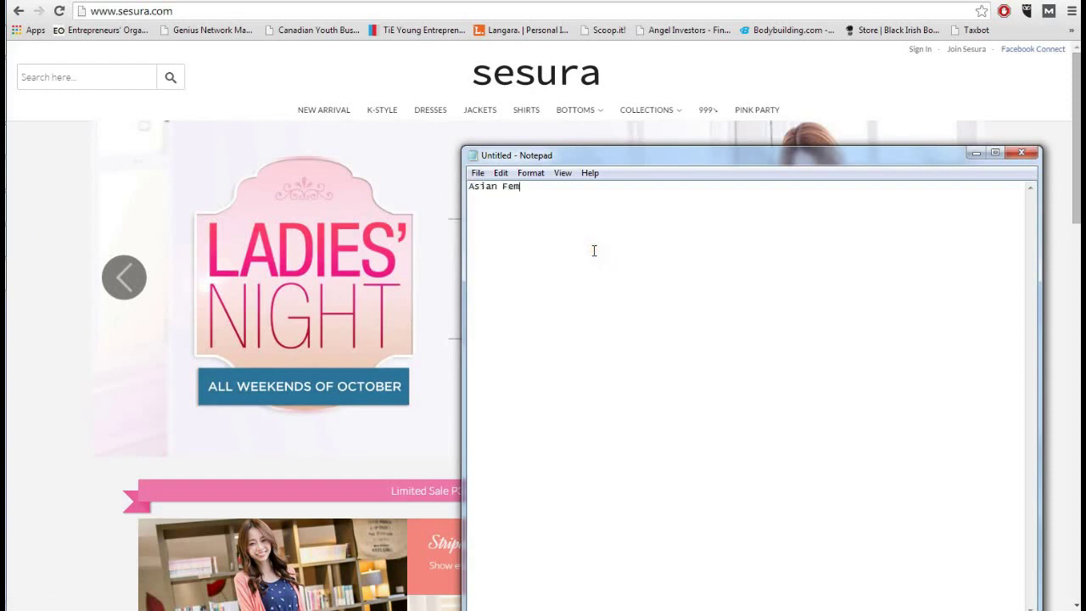
text(ale Dresses )
text(Asian Fema)
text(le Jackets)
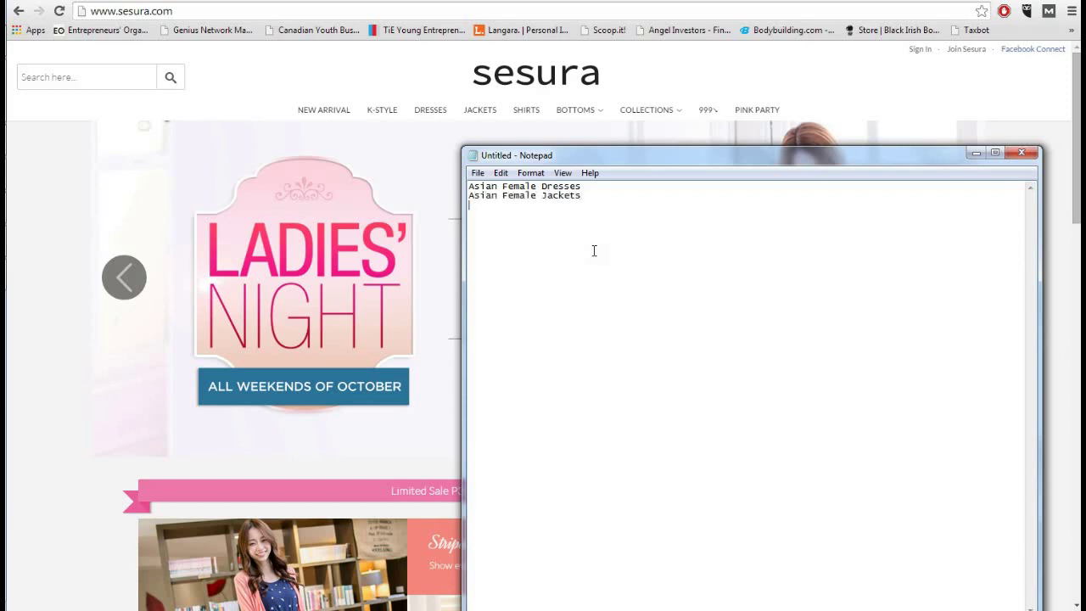
key(Return)
text(Str)
key(BackSpace)
key(BackSpace)
text(ian Female shirts)
Search Google for "asian female dresses" in a new browser tab.
click(940, 11)
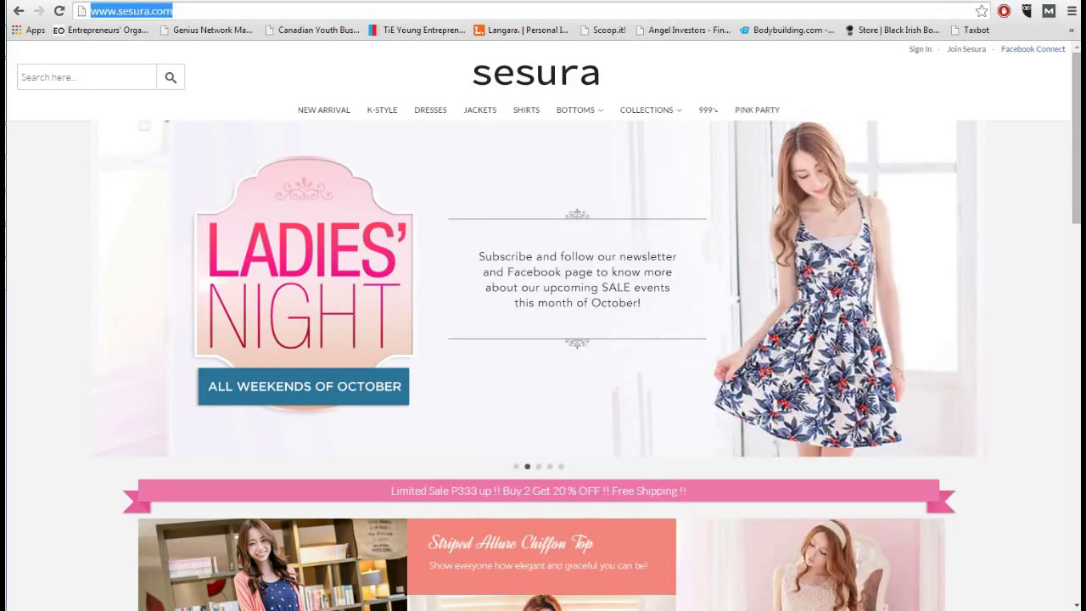
key(ctrl+t)
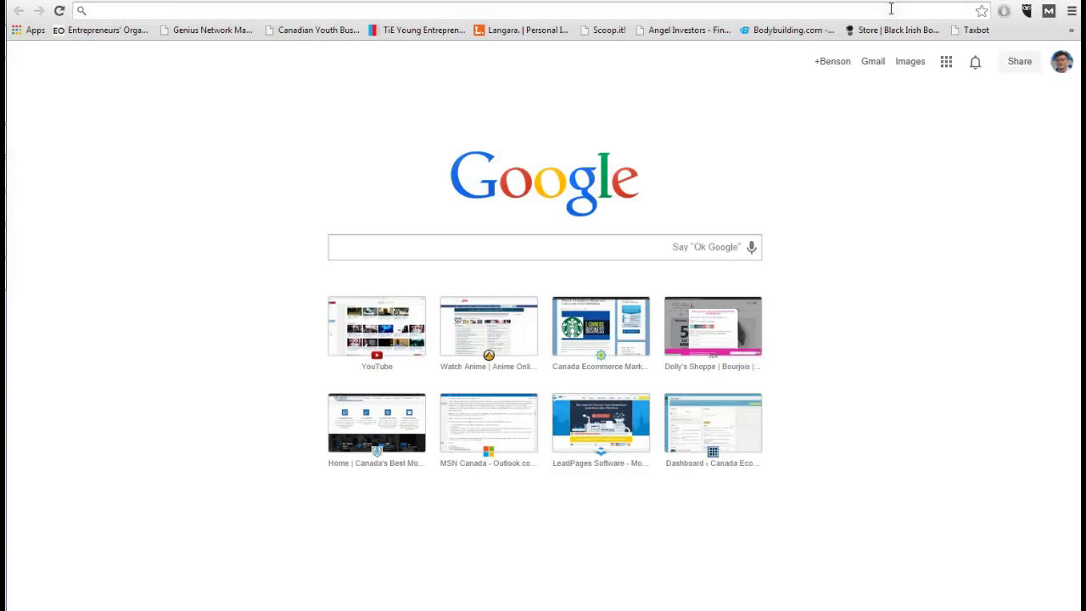
text(asian)
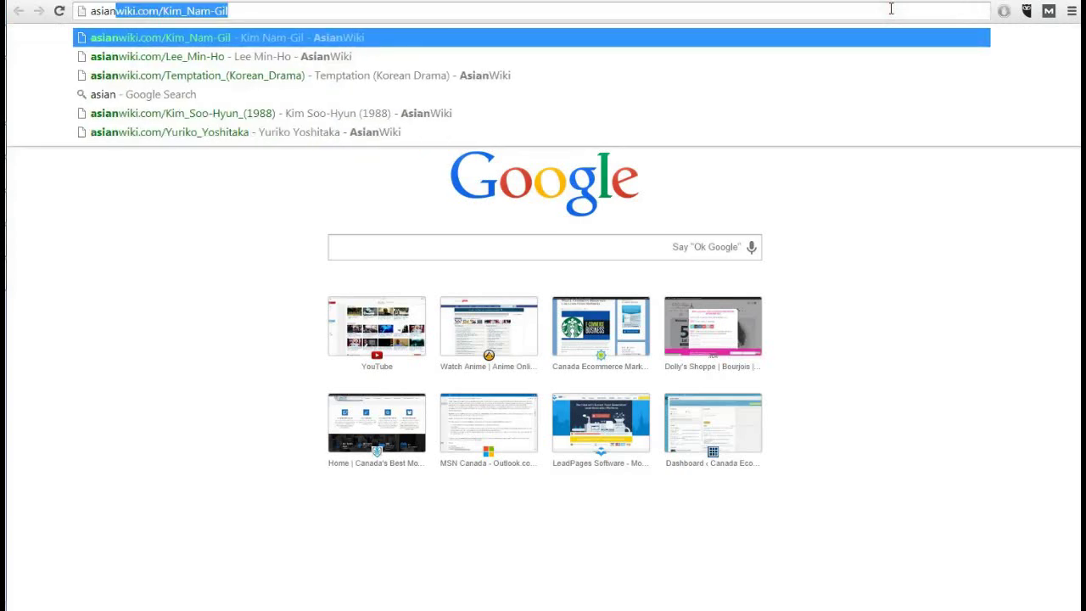
text( female)
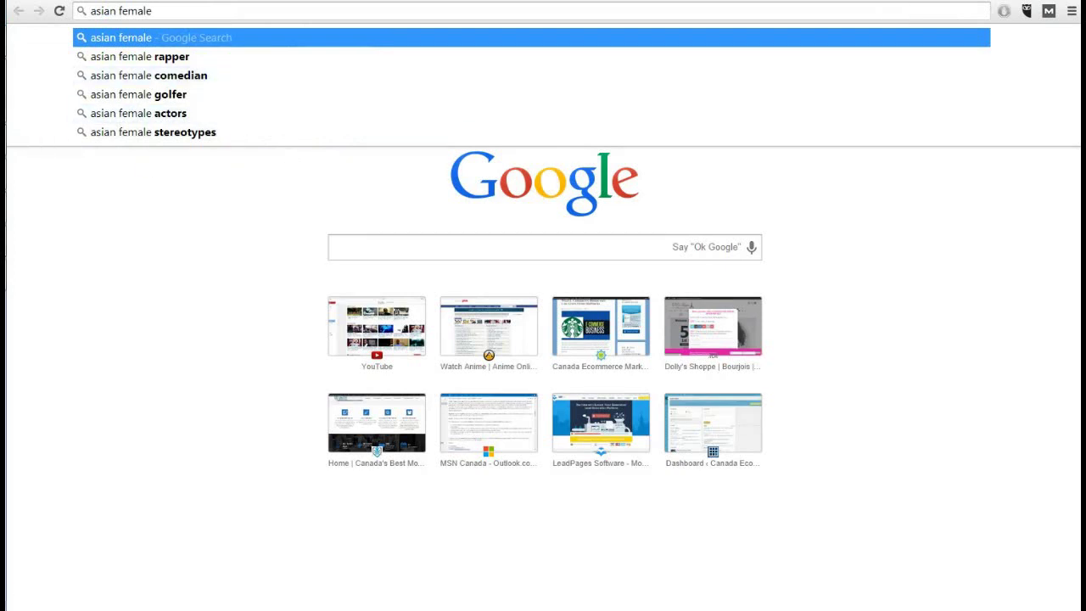
key(alt+Tab)
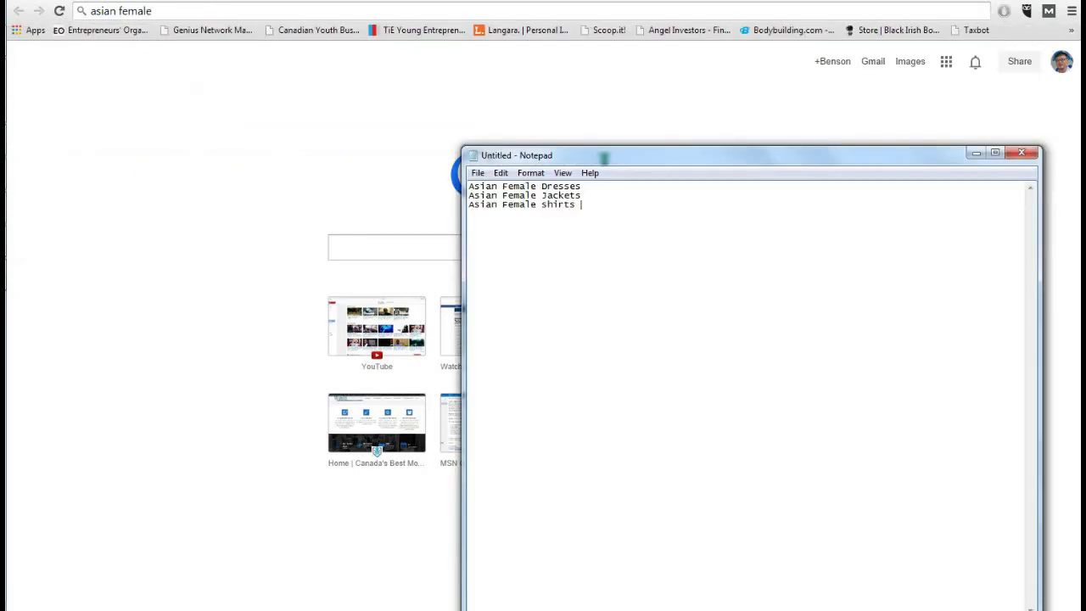
click(180, 6)
text(dresses)
key(Return)
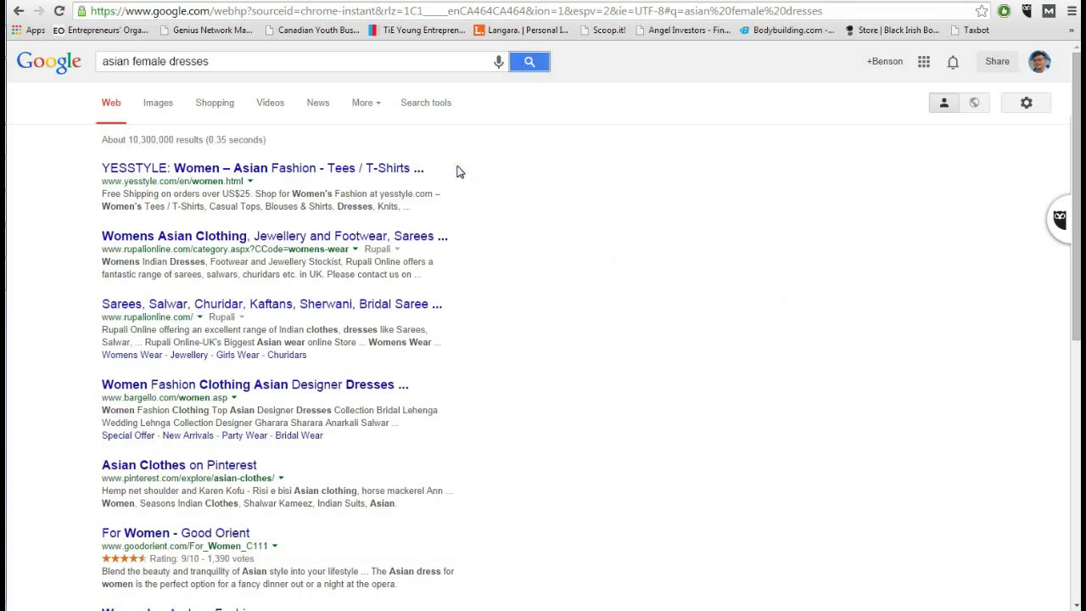
Examine the first page of results for "asian female dresses", comparing the listed store titles and descriptions with the search phrase.
drag(209, 61, 103, 62)
click(247, 65)
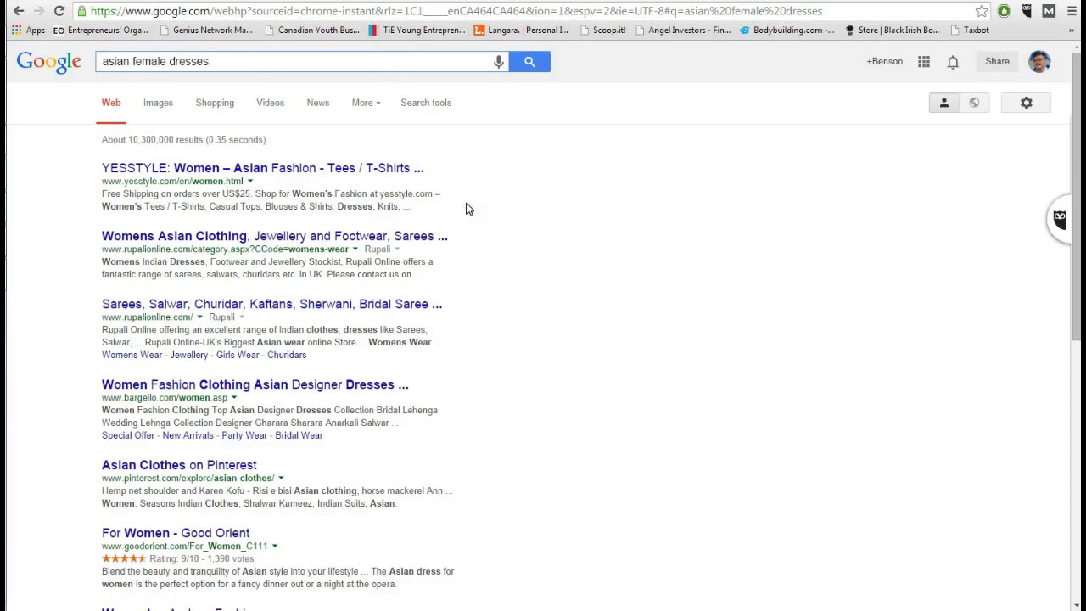
scroll(491, 210, down, 1)
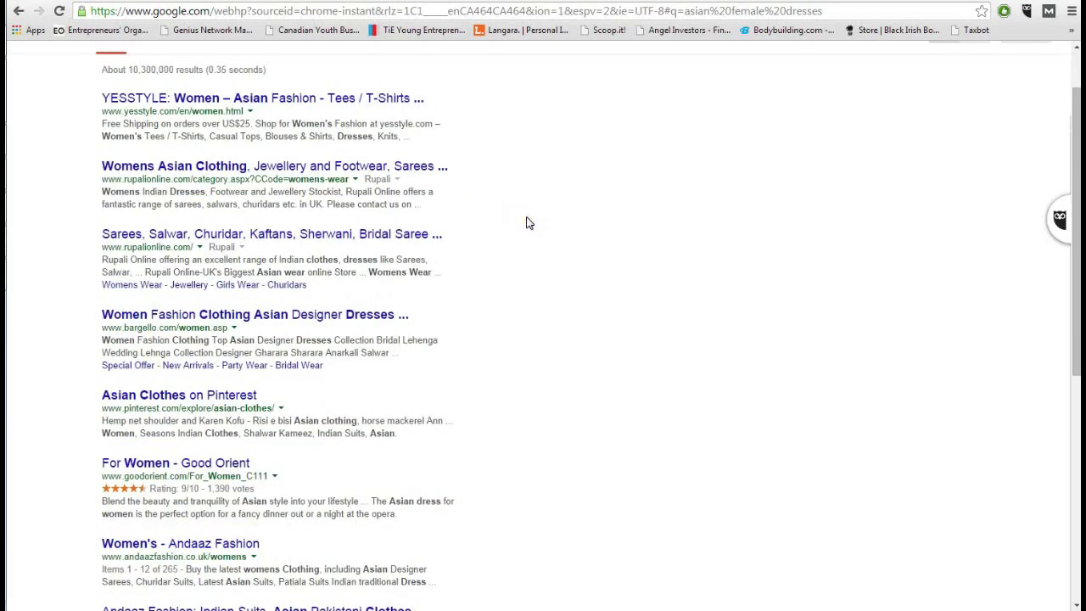
scroll(527, 222, up, 2)
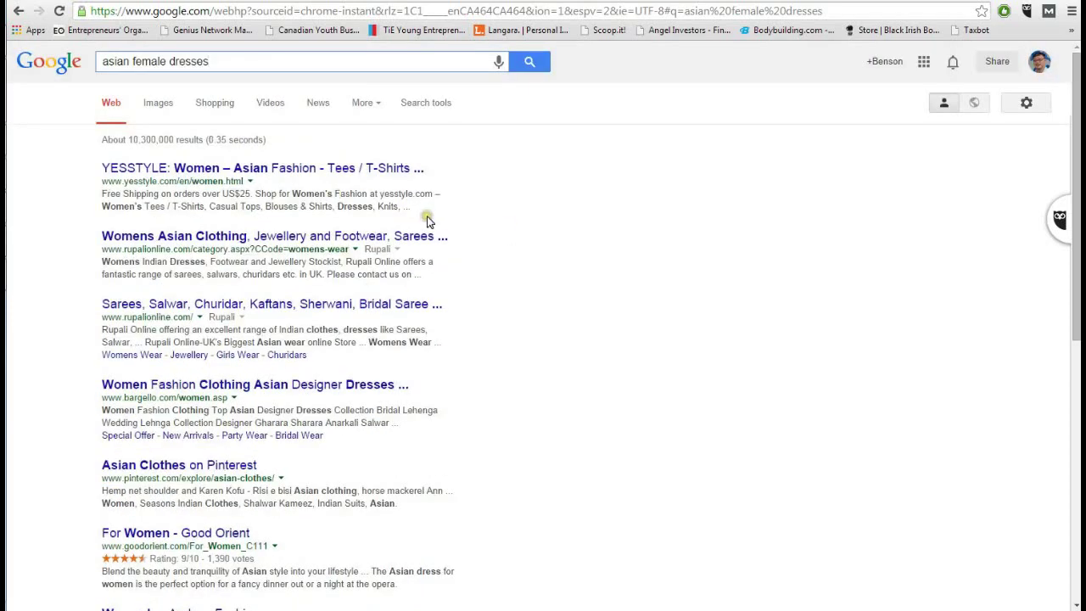
scroll(428, 220, down, 5)
scroll(428, 221, up, 5)
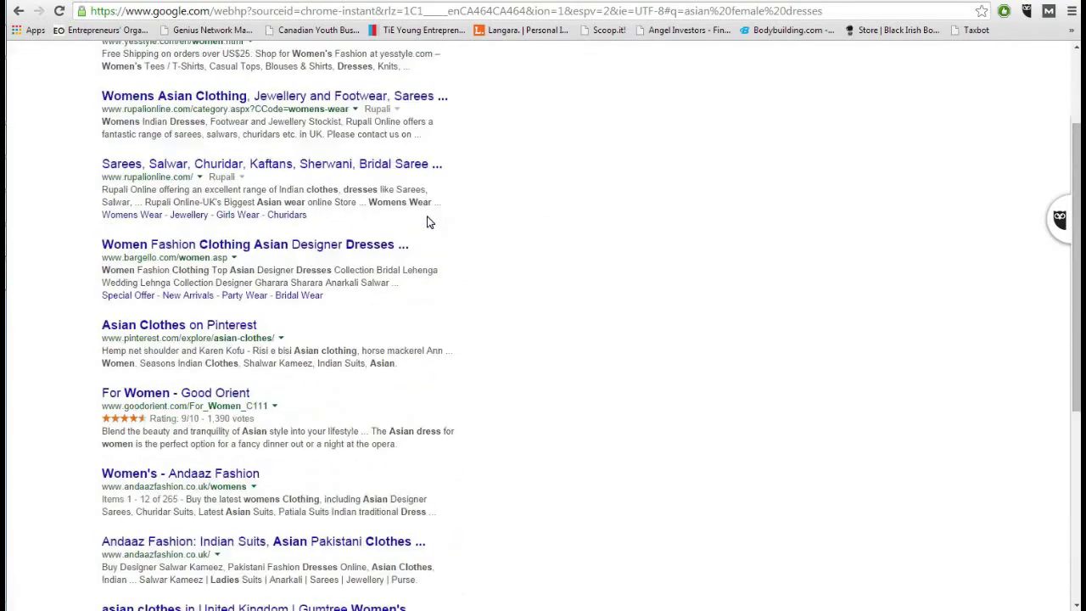
scroll(428, 221, down, 2)
scroll(428, 222, up, 3)
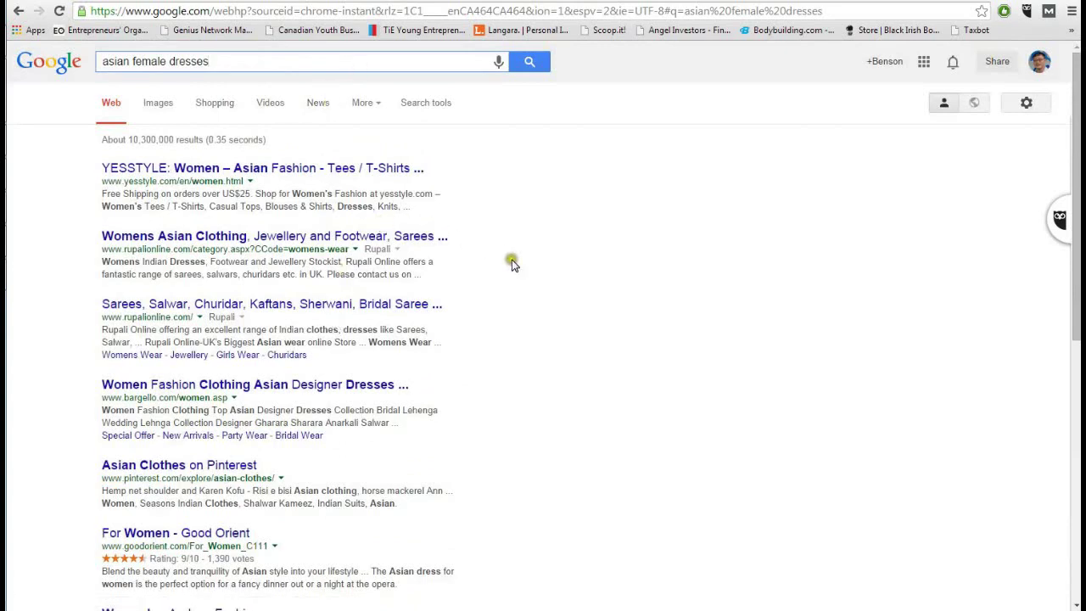
scroll(512, 266, down, 1)
scroll(512, 265, down, 5)
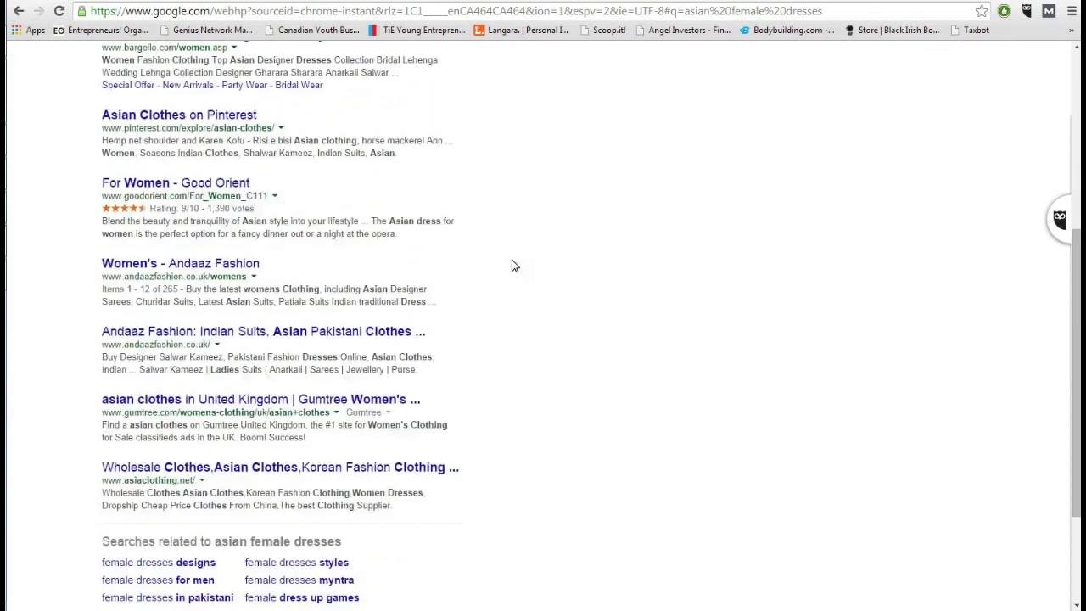
scroll(512, 266, up, 7)
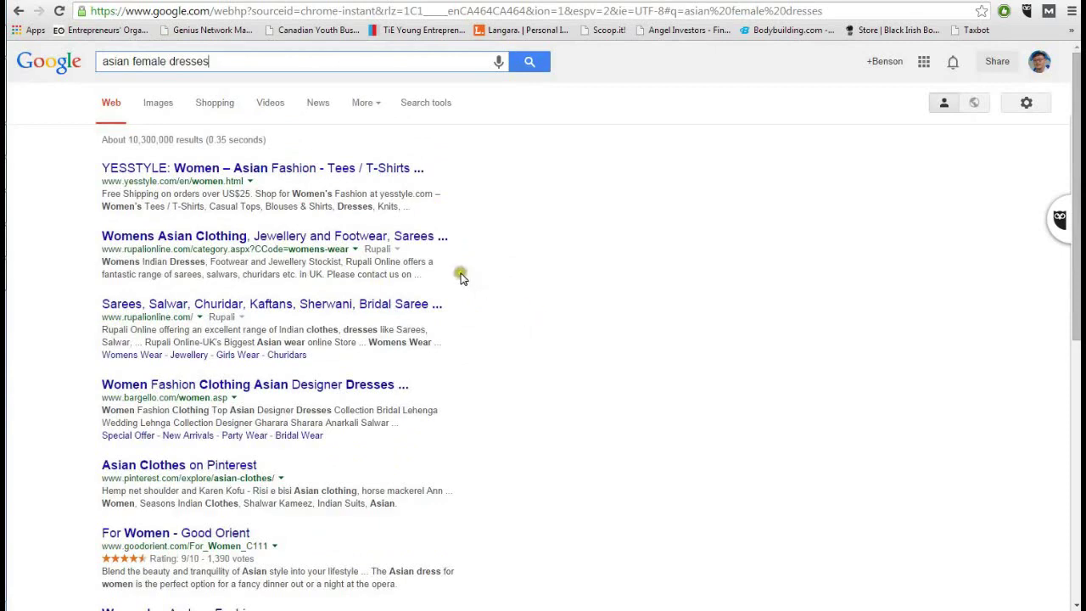
Check the related searches and result page links below the listings, and compare the first results with the query again.
scroll(498, 222, down, 6)
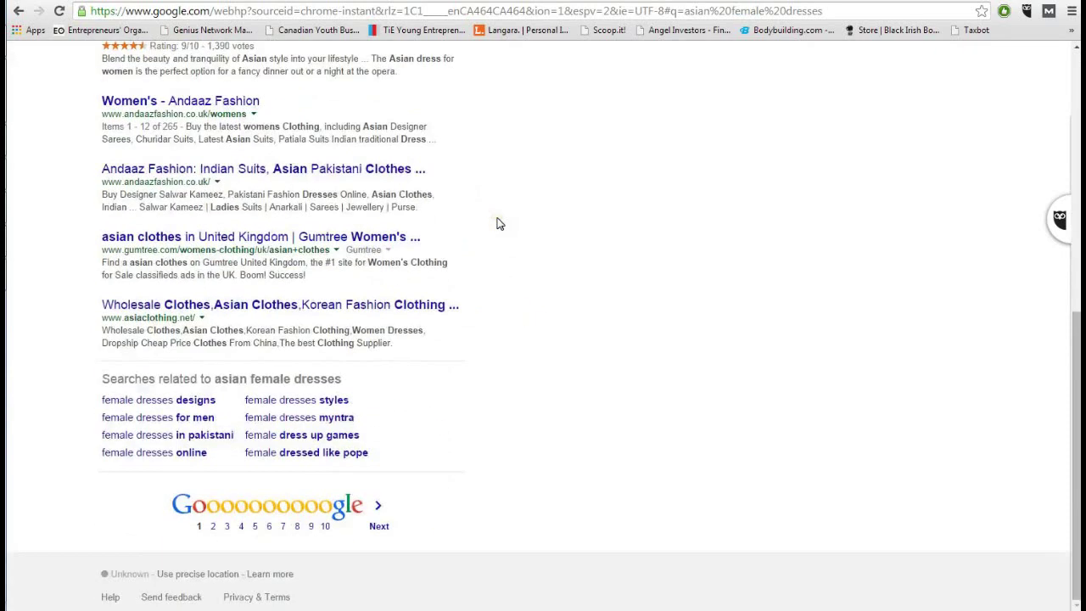
click(226, 510)
click(228, 511)
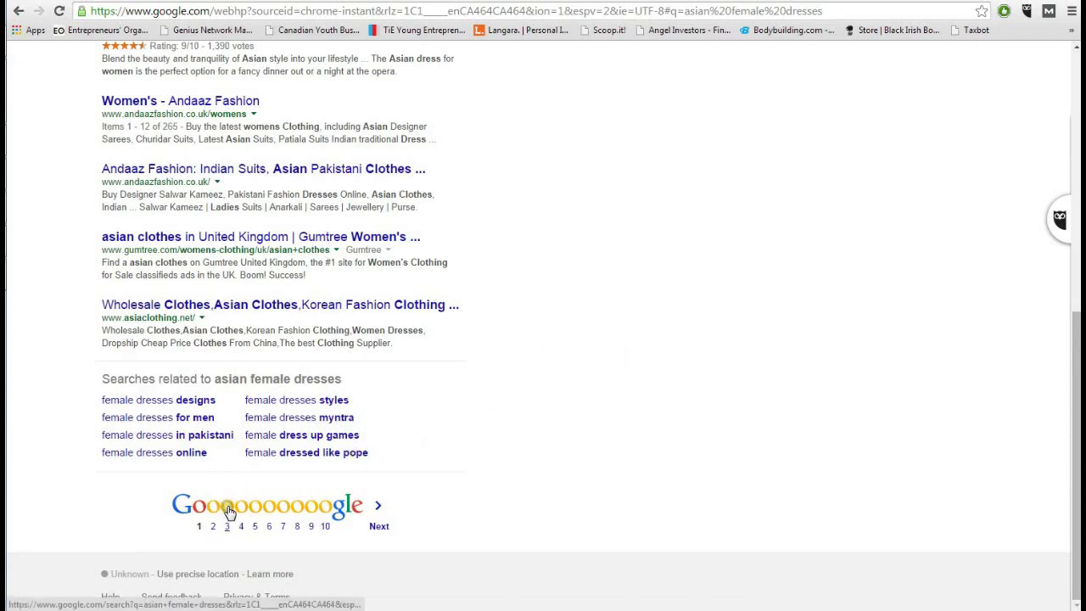
click(556, 328)
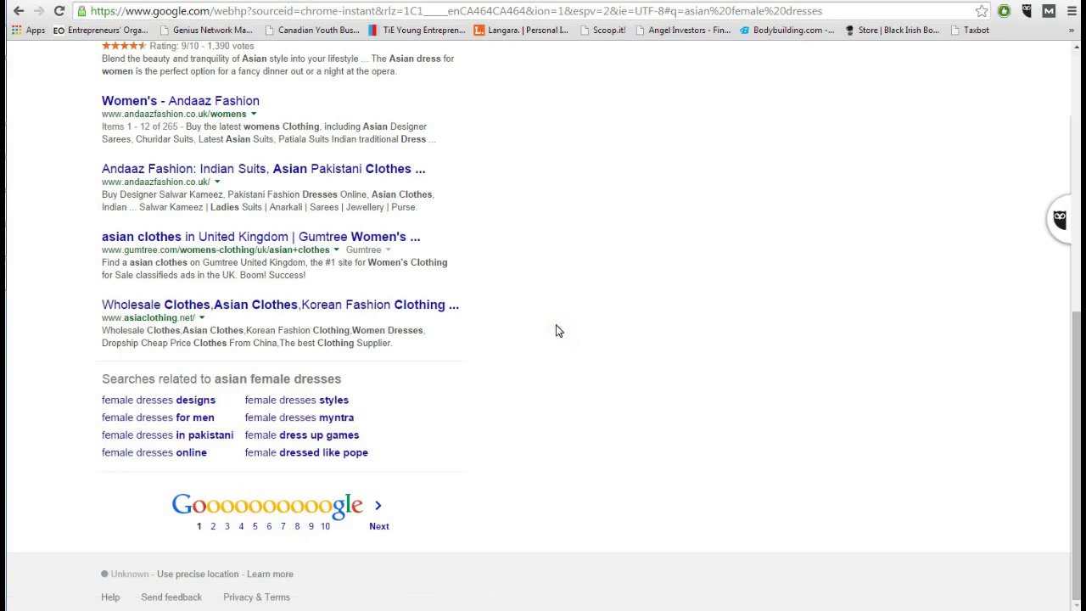
scroll(556, 331, up, 6)
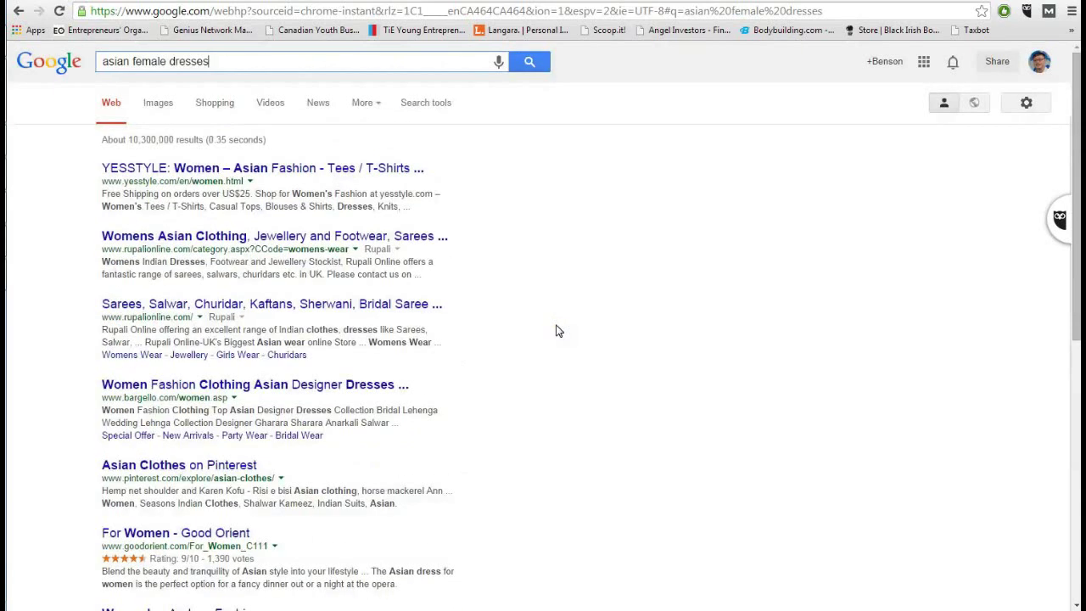
click(557, 255)
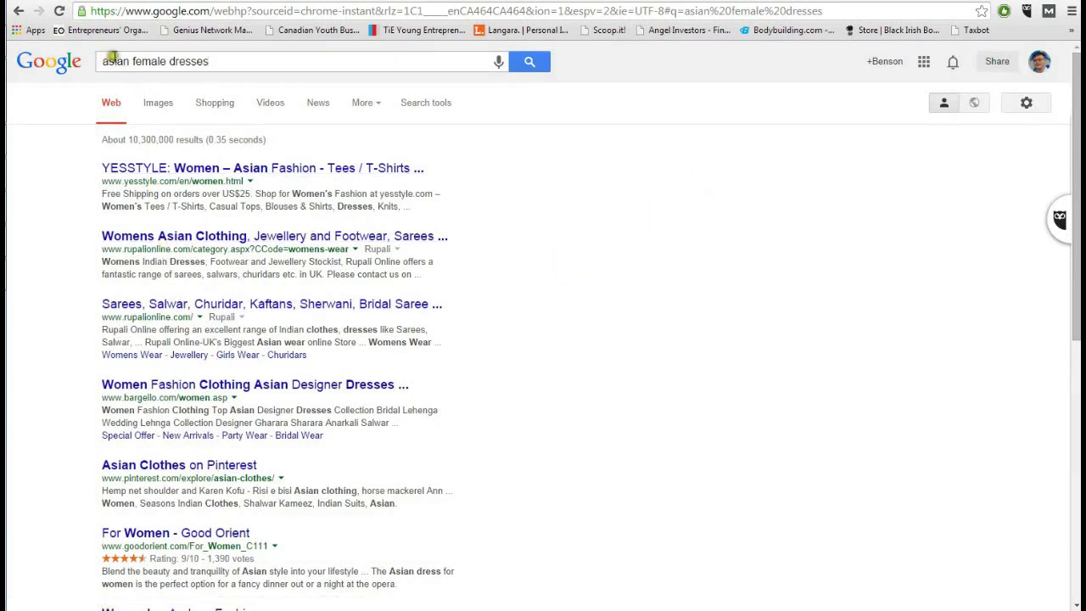
click(498, 243)
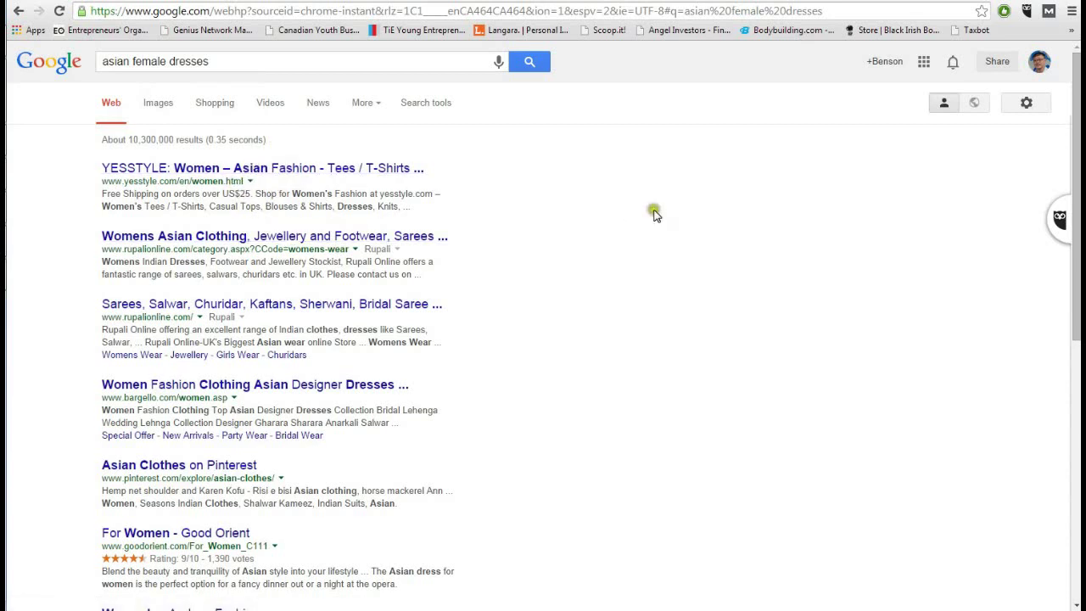
Turn on the MozBar overlay to show authority and link metrics for each search result.
click(1050, 12)
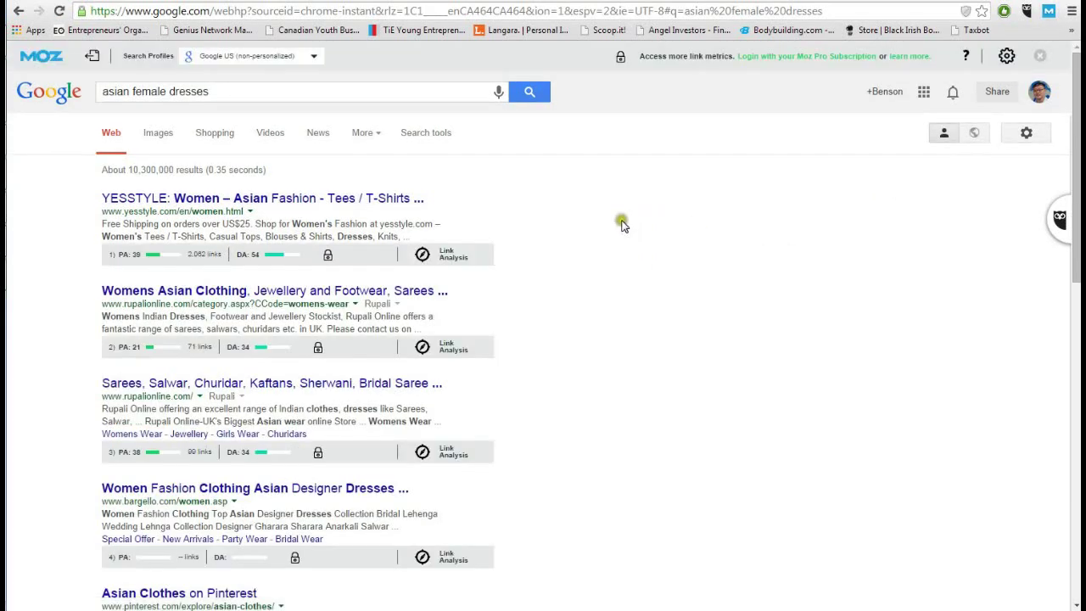
click(675, 175)
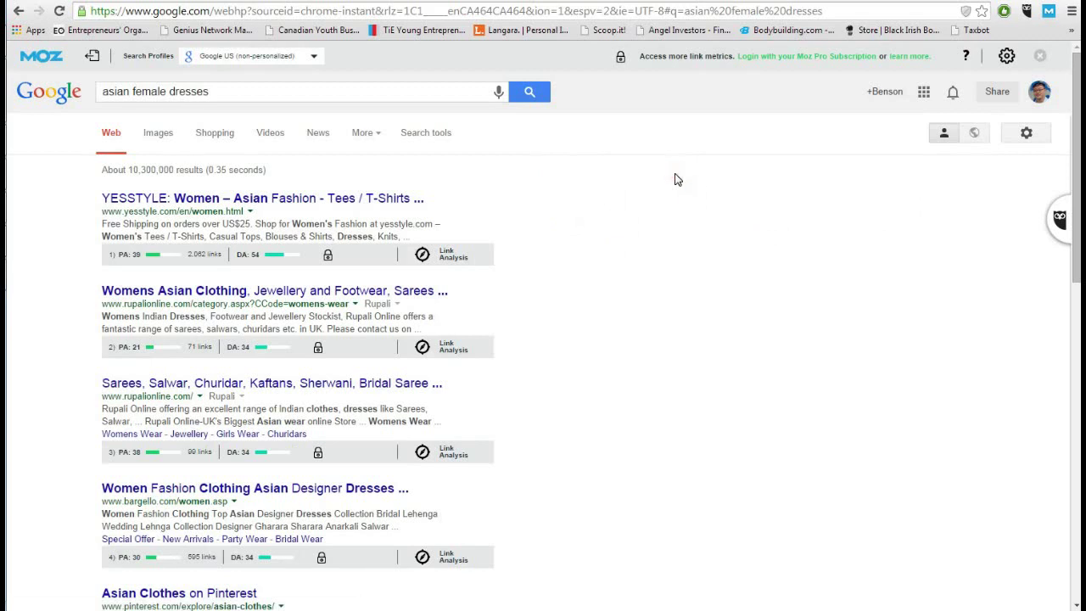
click(628, 207)
Consult the Moz Bar slide in PowerPoint, and examine the PA, DA and link counts of the Google results in the browser.
key(alt+Tab)
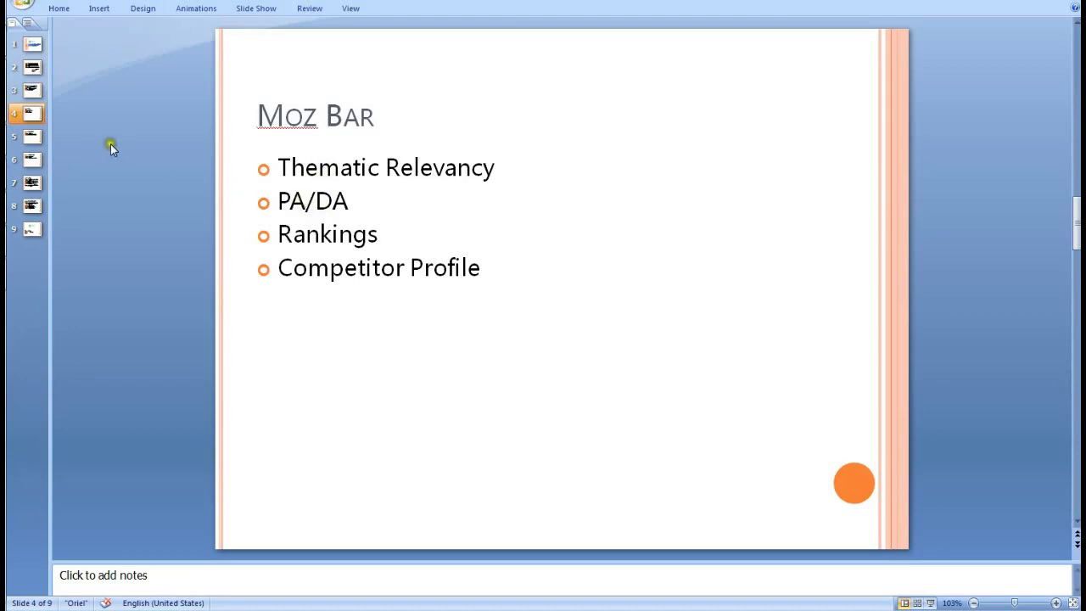
key(alt+Tab)
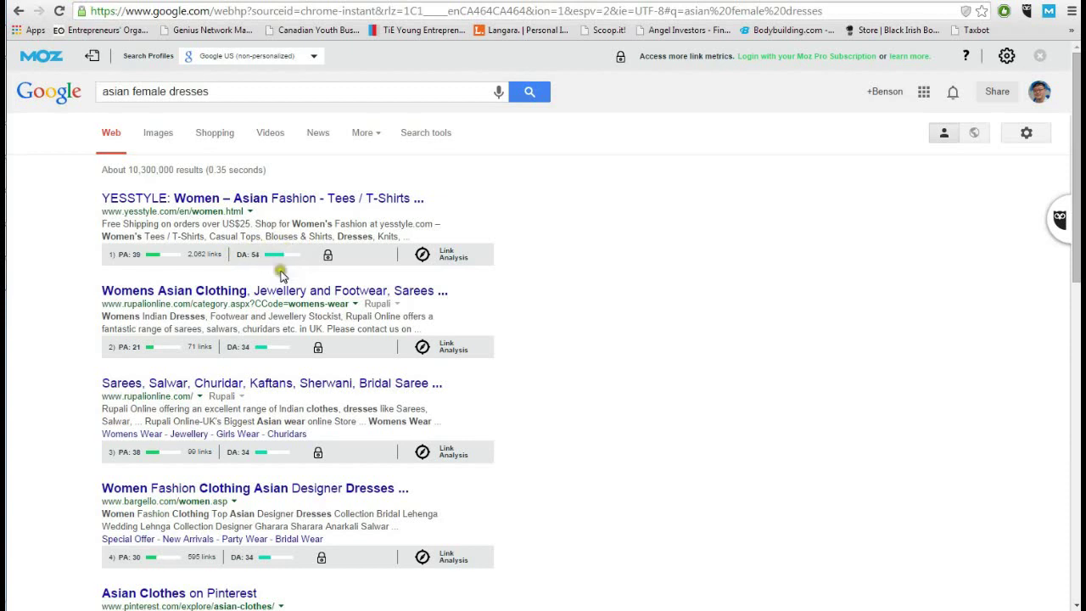
click(75, 276)
click(74, 274)
click(54, 209)
click(606, 197)
click(510, 245)
click(537, 300)
scroll(537, 306, down, 1)
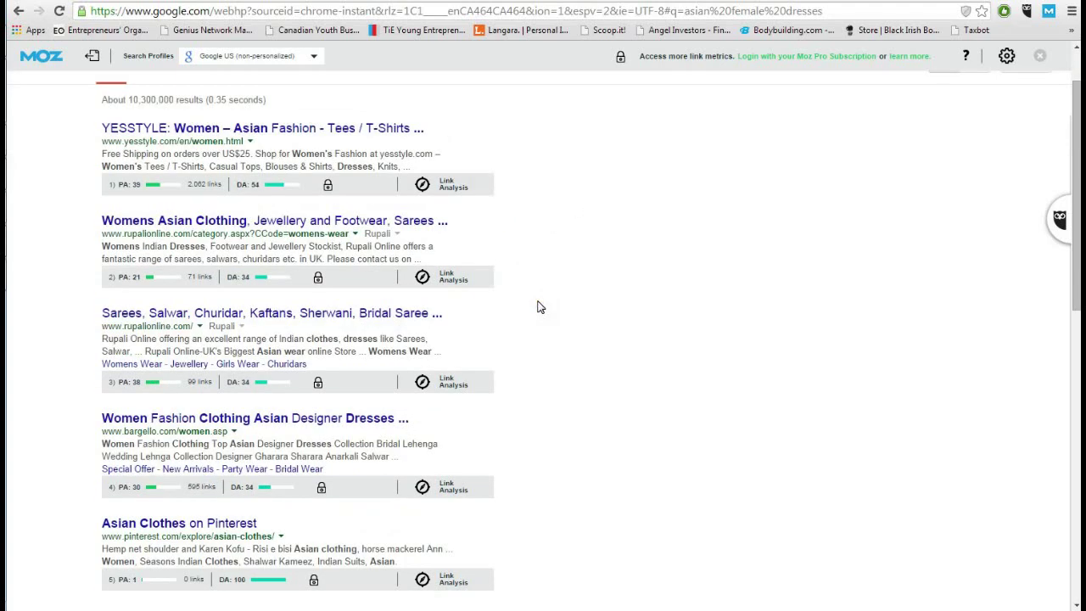
Open the YESSTYLE women's fashion search result in a separate tab and bring that page into view.
click(227, 141)
right_click(239, 141)
click(617, 121)
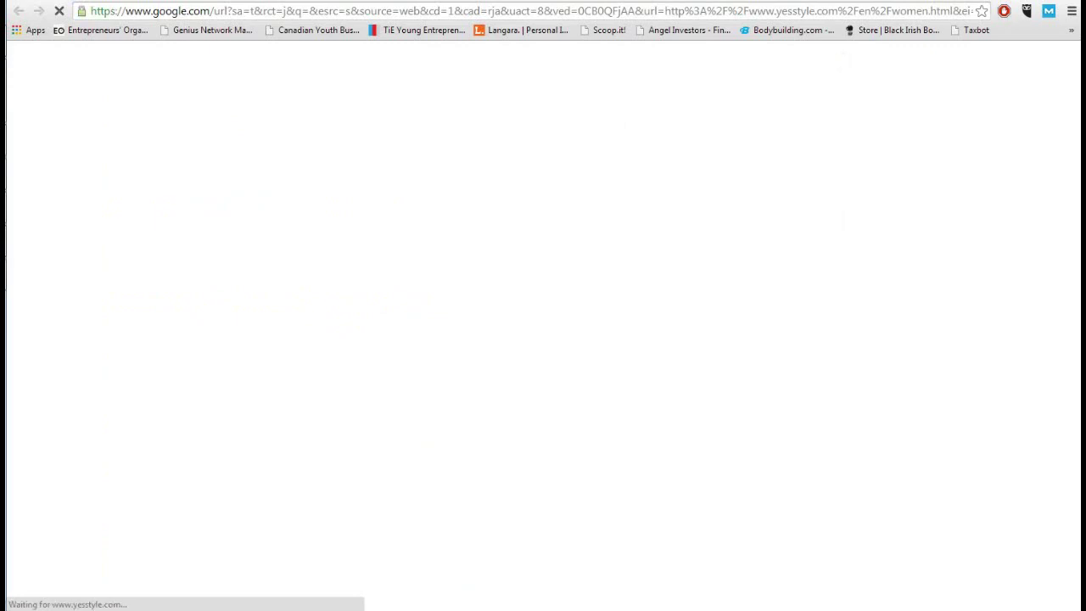
click(826, 9)
scroll(582, 206, up, 1)
click(113, 94)
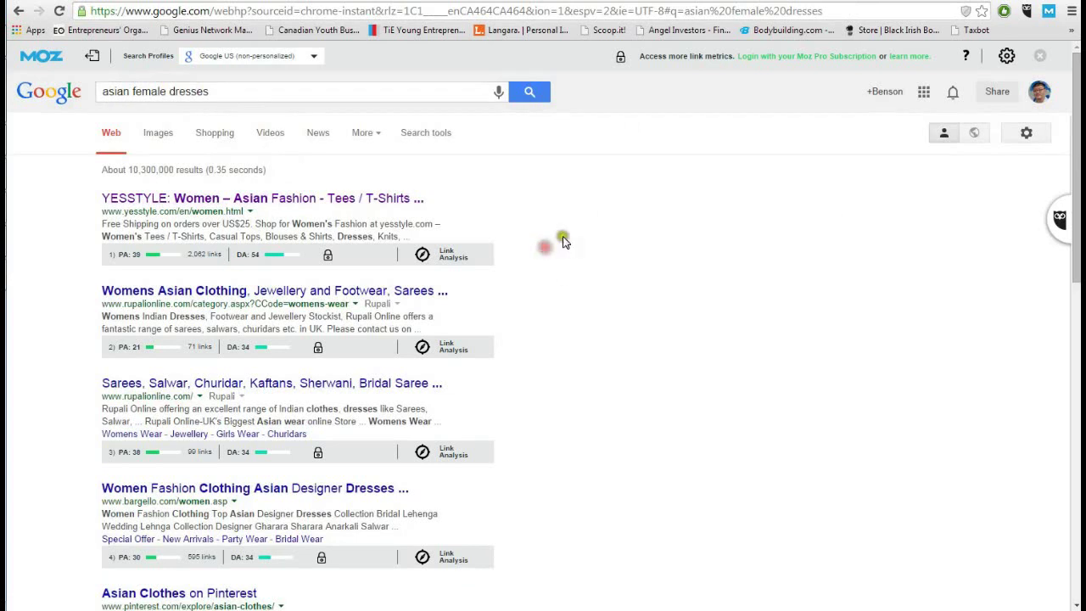
click(900, 2)
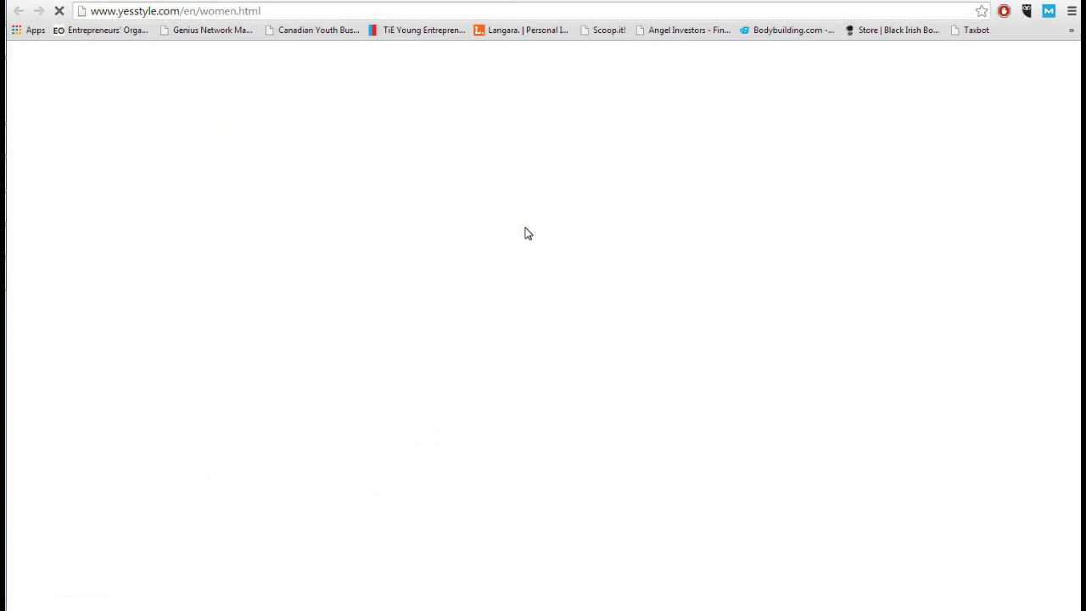
Examine the YesStyle women's page, from its navigation, categories and banner to the featured brands and daily bestsellers.
scroll(335, 194, down, 4)
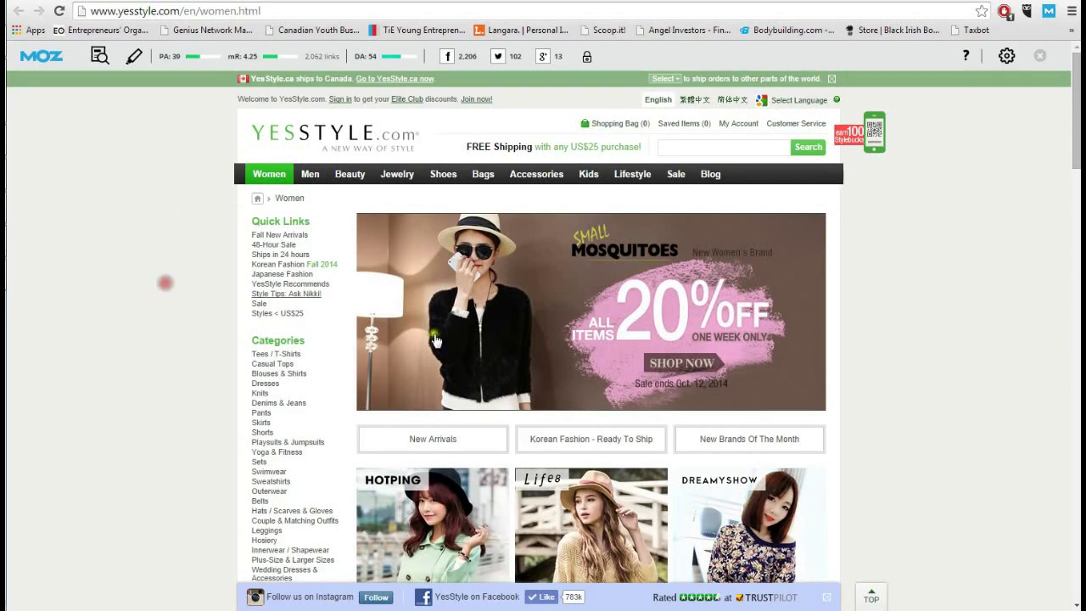
scroll(917, 305, down, 2)
scroll(917, 308, down, 2)
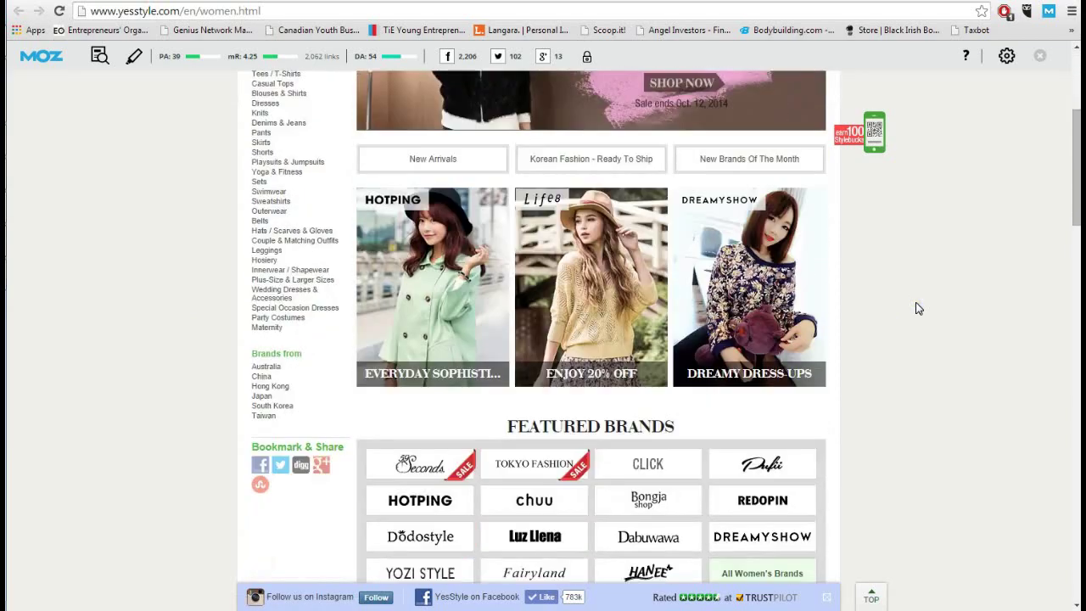
scroll(916, 308, up, 4)
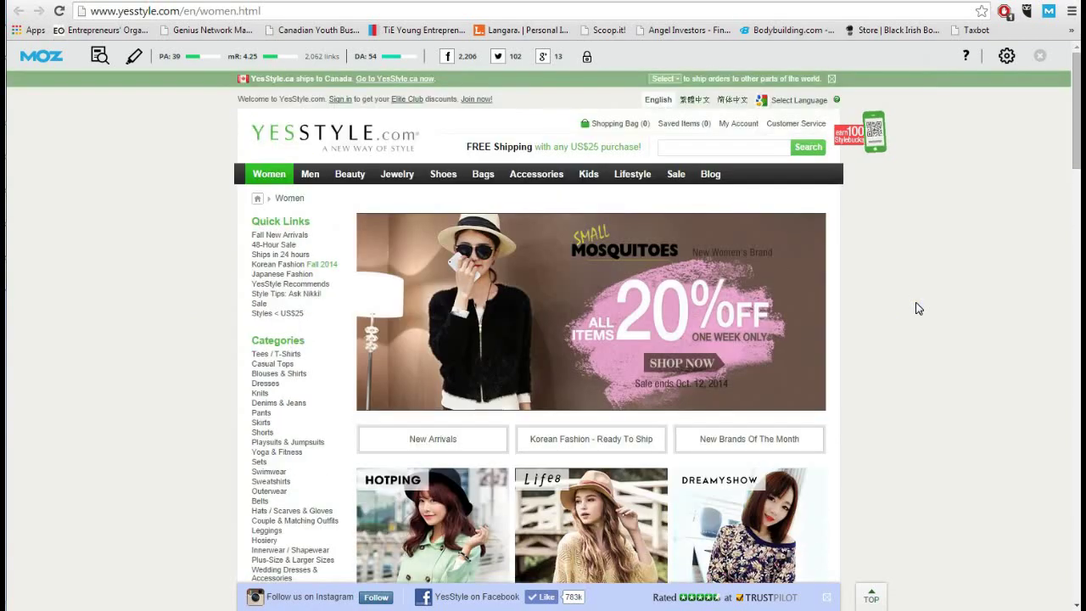
mouse_move(391, 186)
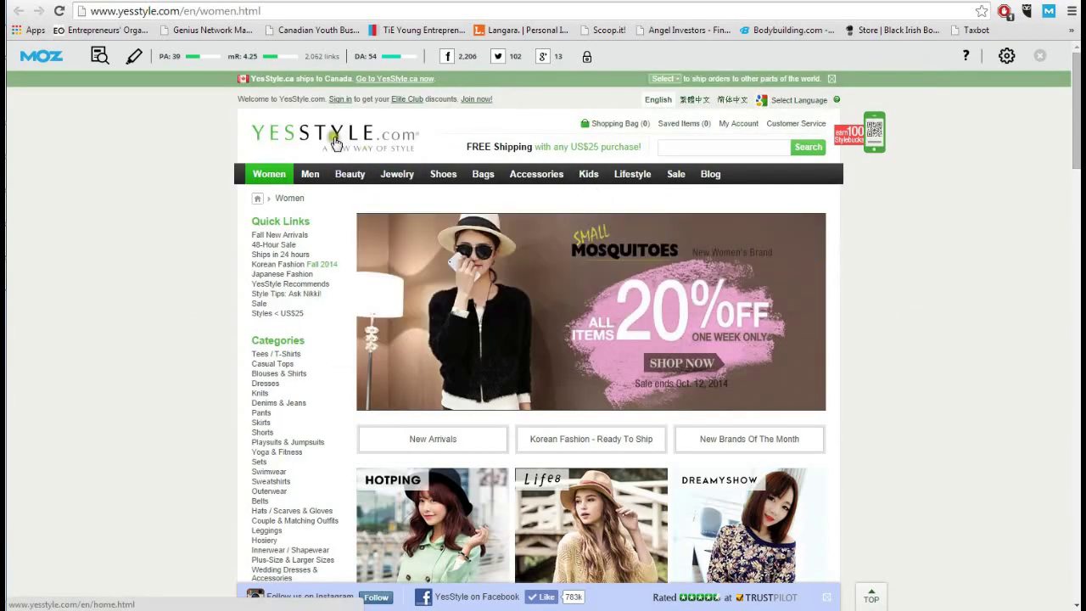
click(978, 224)
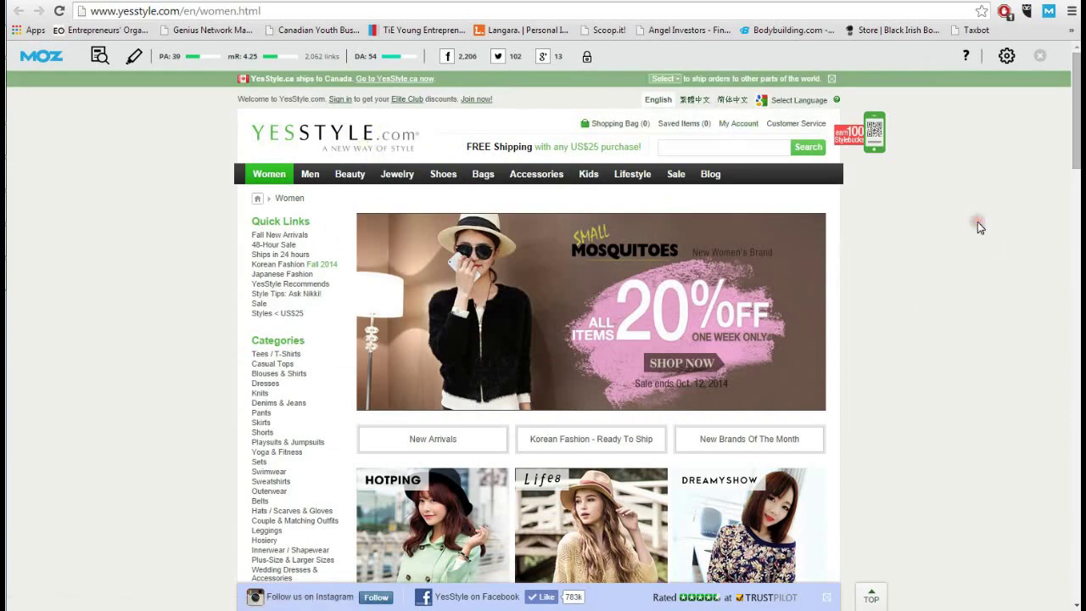
scroll(977, 224, down, 5)
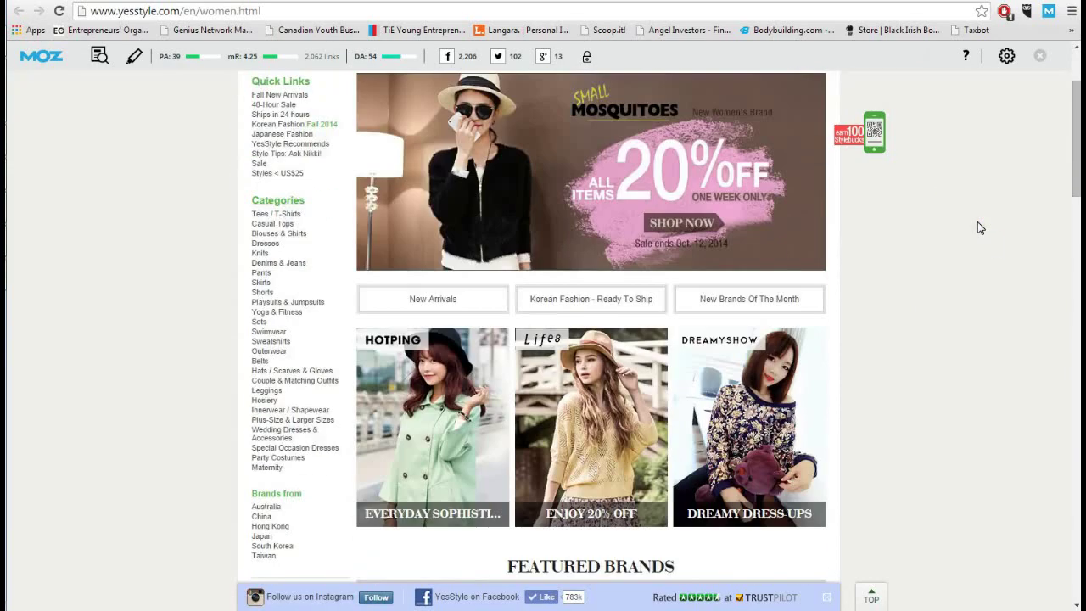
scroll(977, 224, down, 3)
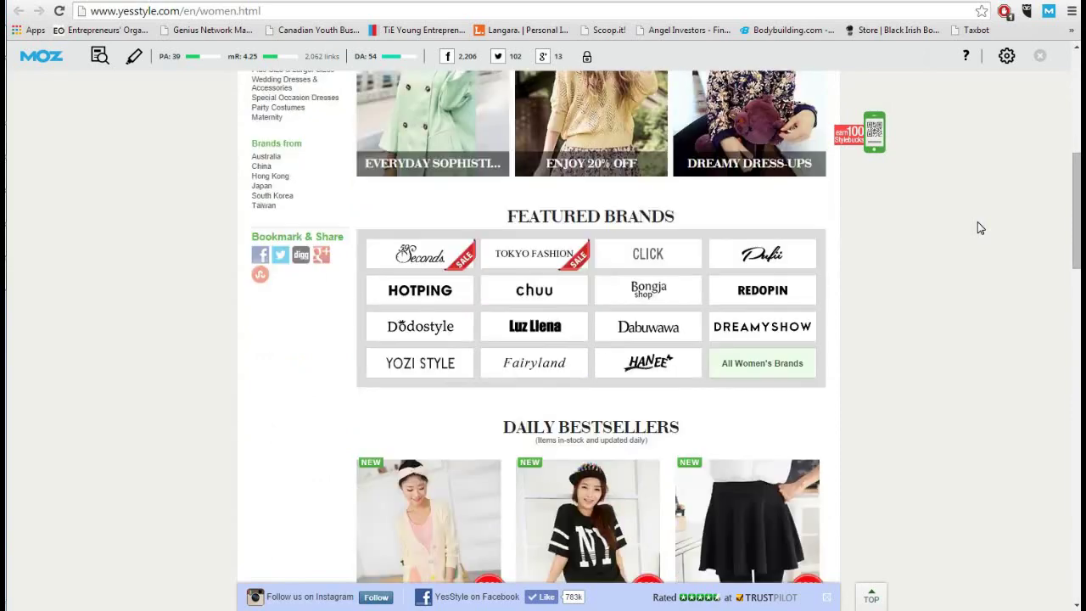
scroll(977, 224, up, 8)
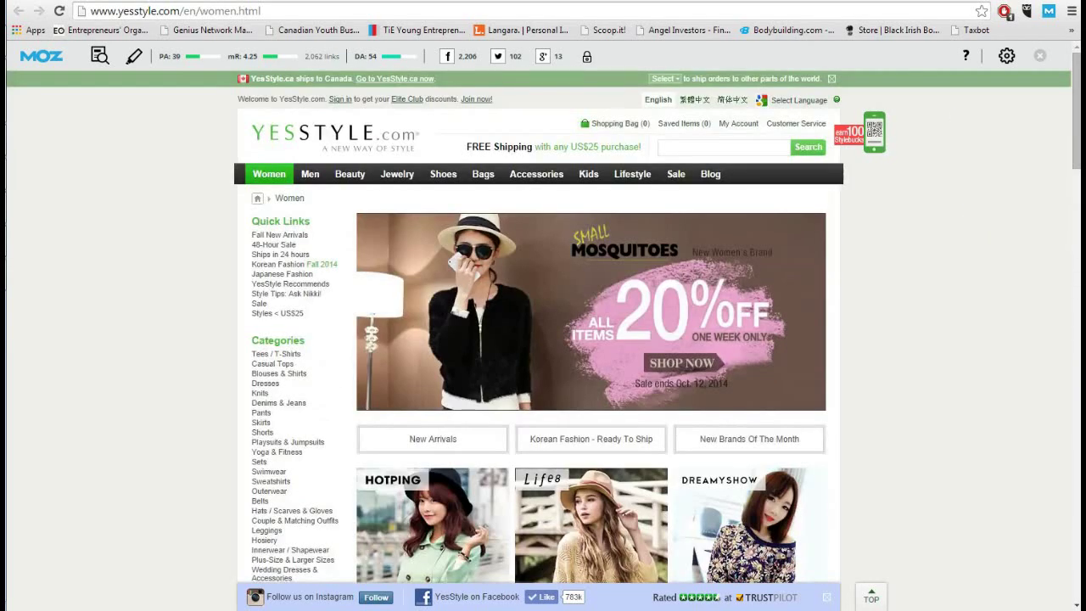
Return to the Google results for asian female dresses and open the Asian Clothes on Pinterest result in a separate tab, bringing it into view.
key(alt+Left)
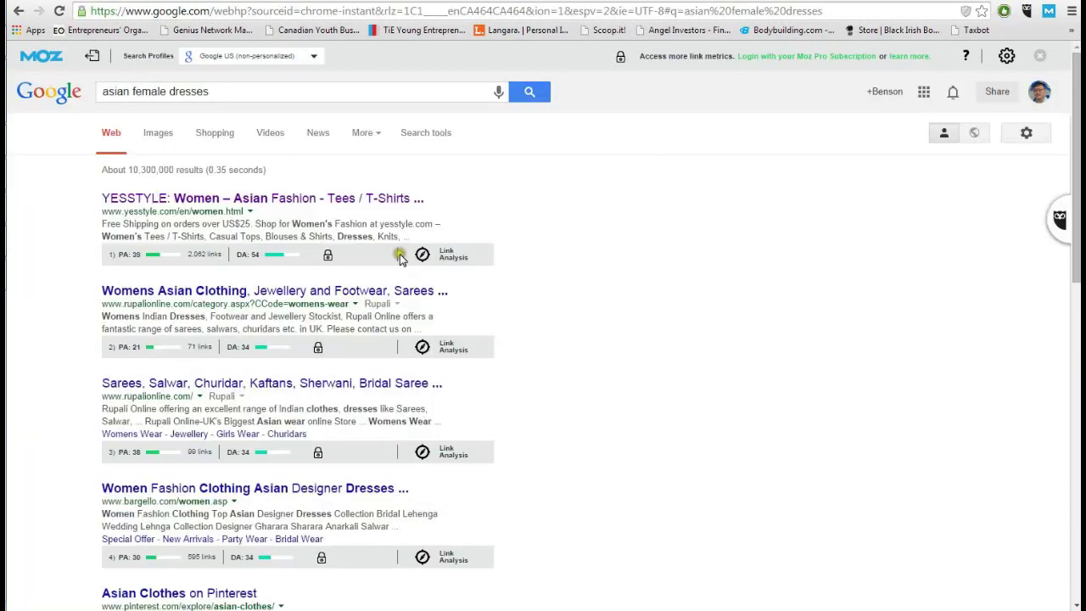
scroll(550, 291, down, 1)
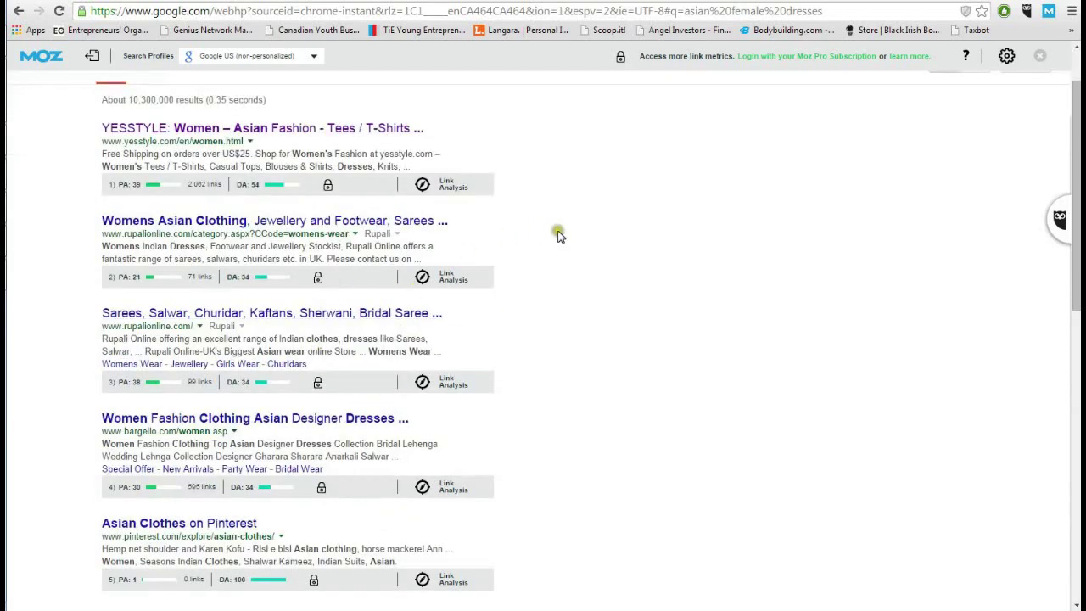
scroll(558, 236, down, 1)
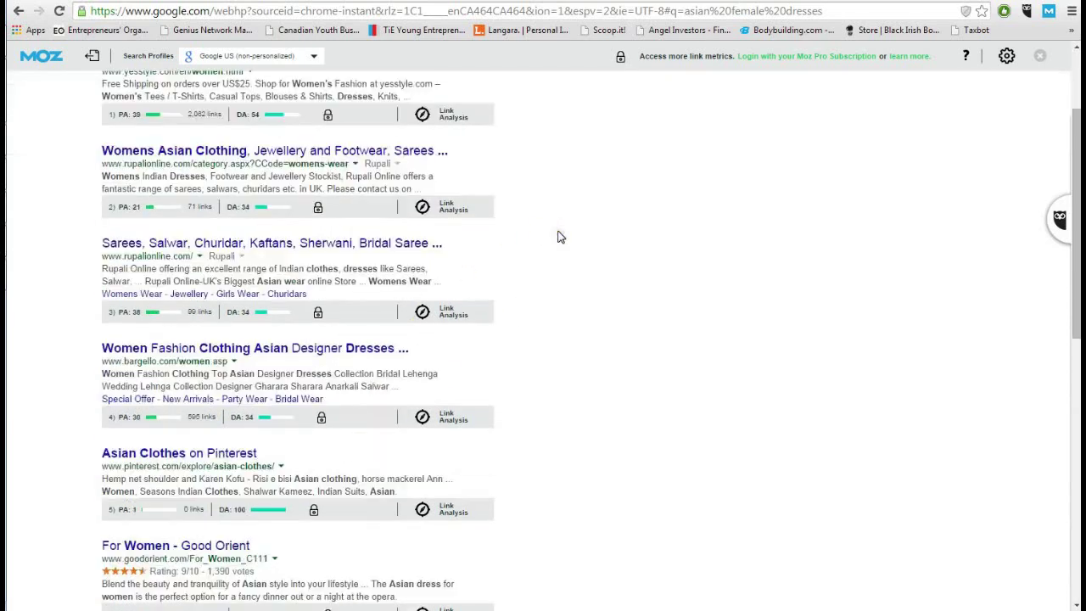
right_click(214, 462)
click(225, 471)
key(ctrl+Tab)
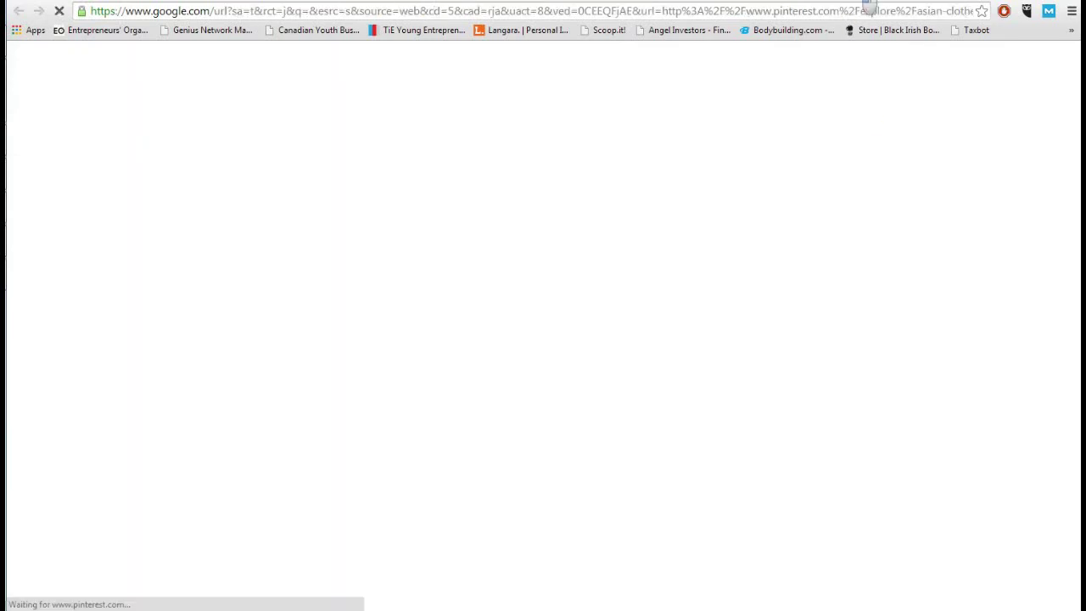
key(ctrl+shift+Tab)
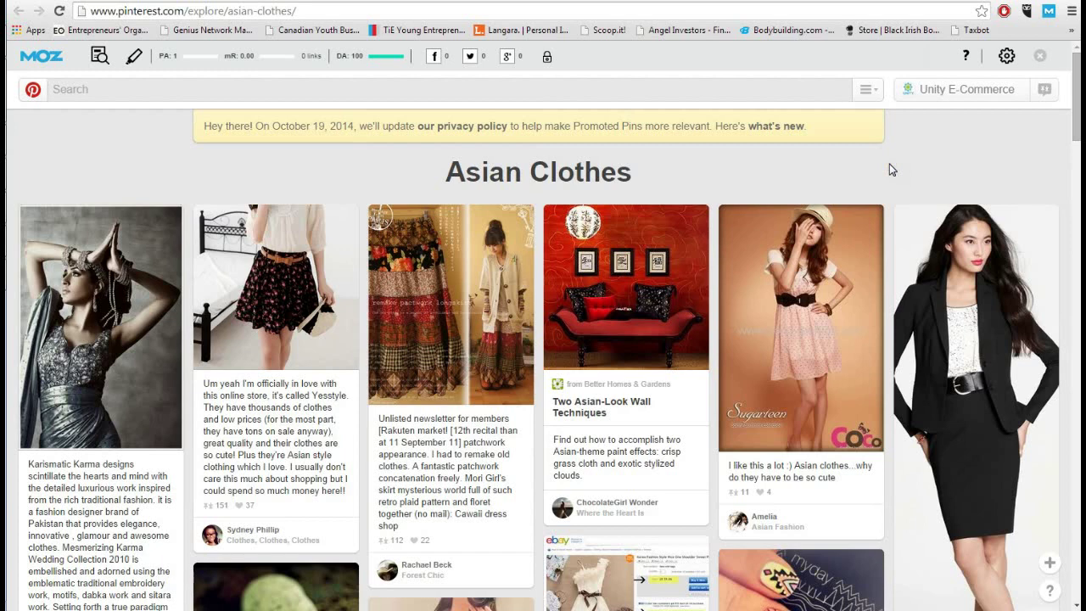
Examine the pins on the Pinterest Asian Clothes page for relevance, and return to the Google results.
scroll(889, 165, down, 8)
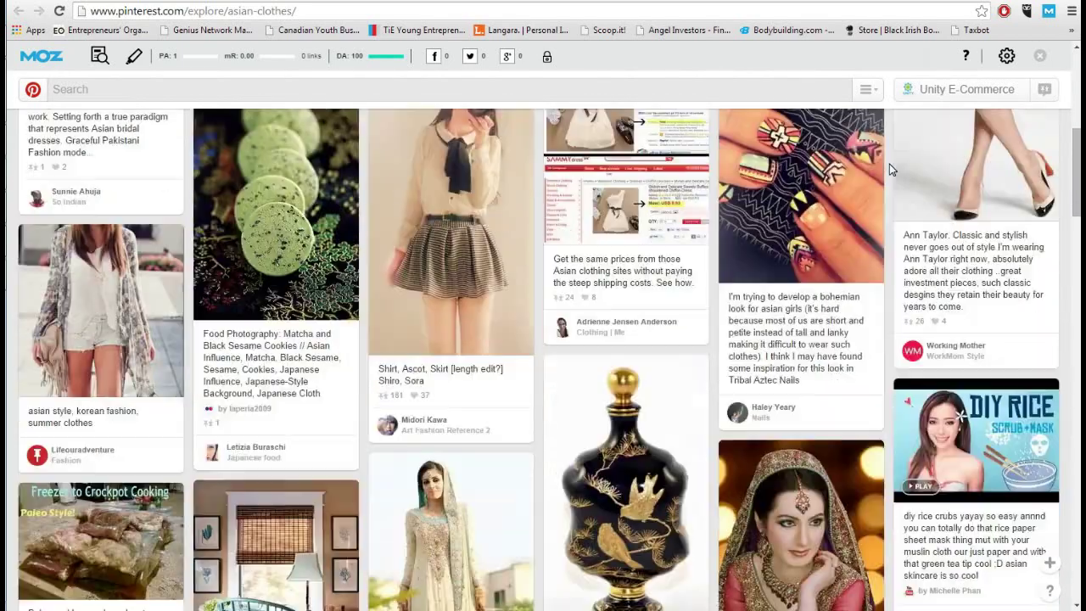
scroll(889, 164, down, 2)
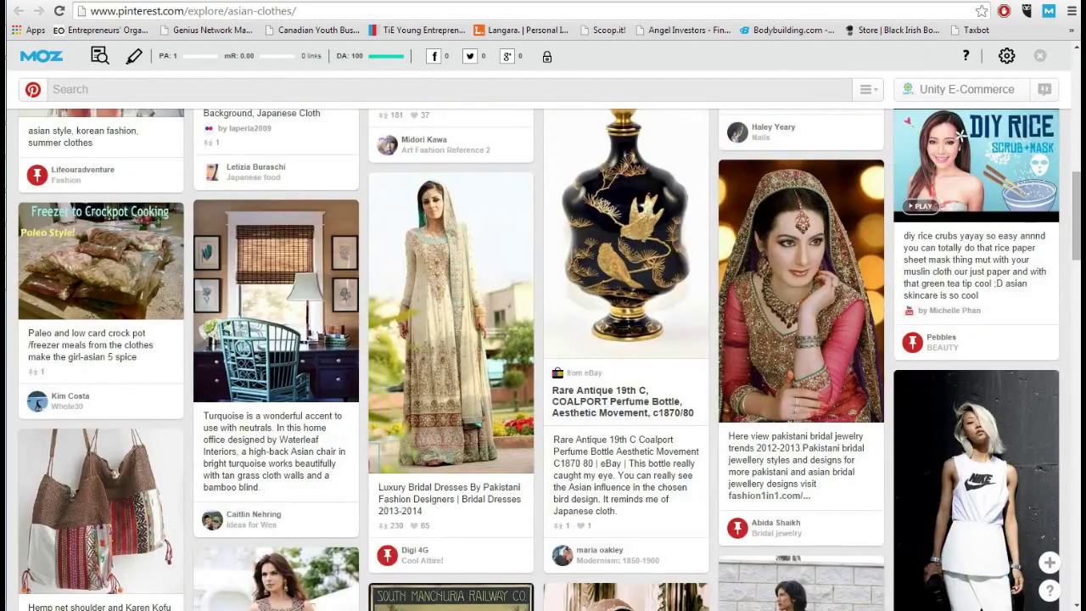
key(alt+Left)
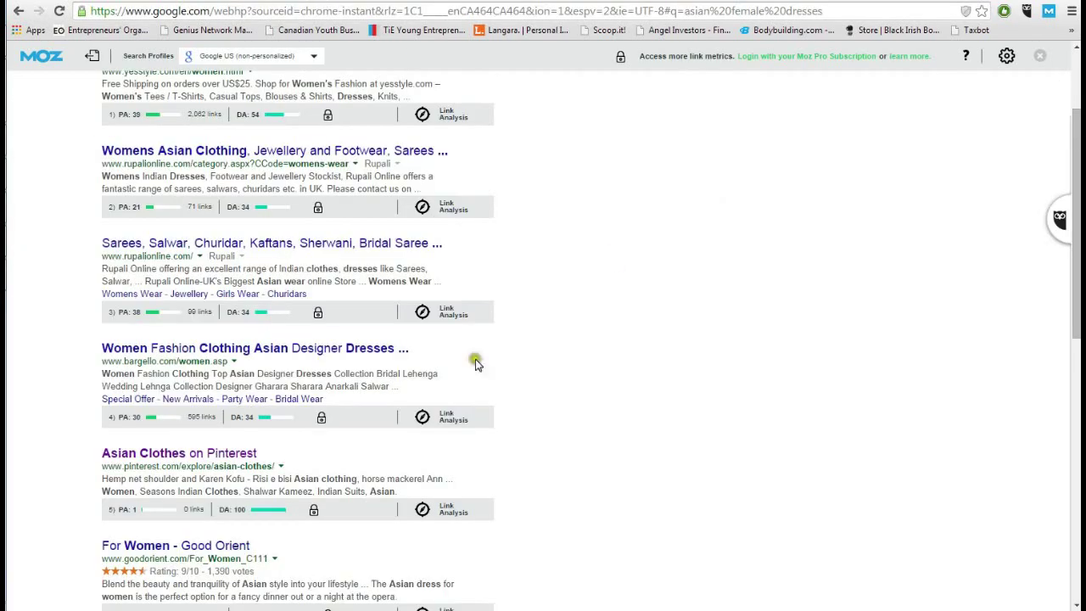
Compare the PA, DA and link counts of all first-page results, from YESSTYLE and Pinterest to the wholesale clothing site.
click(227, 509)
scroll(543, 497, up, 3)
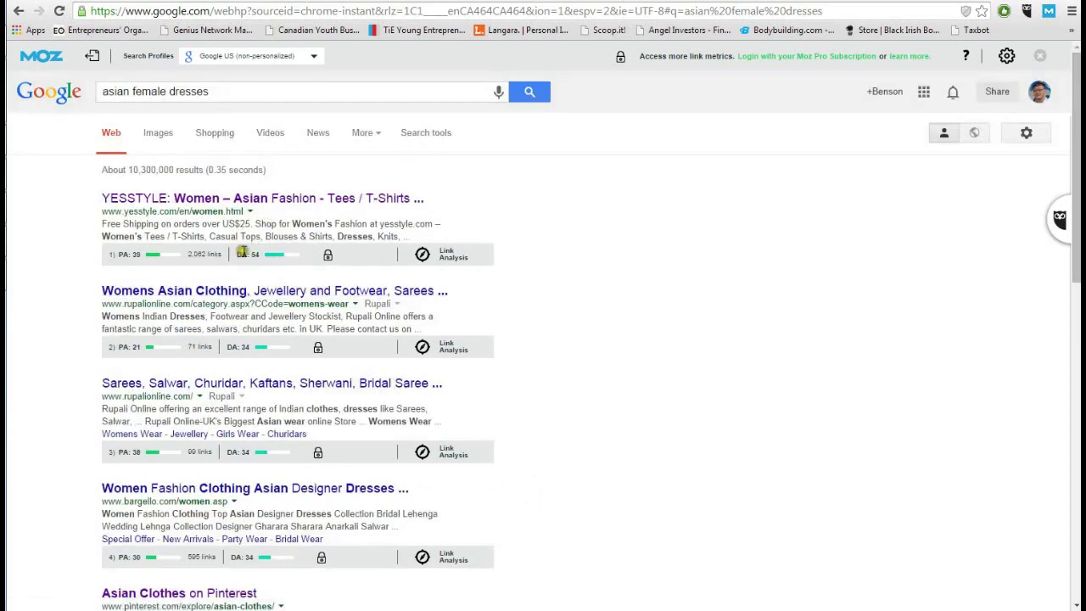
scroll(280, 248, down, 3)
scroll(280, 247, up, 3)
scroll(278, 251, down, 3)
scroll(280, 251, down, 2)
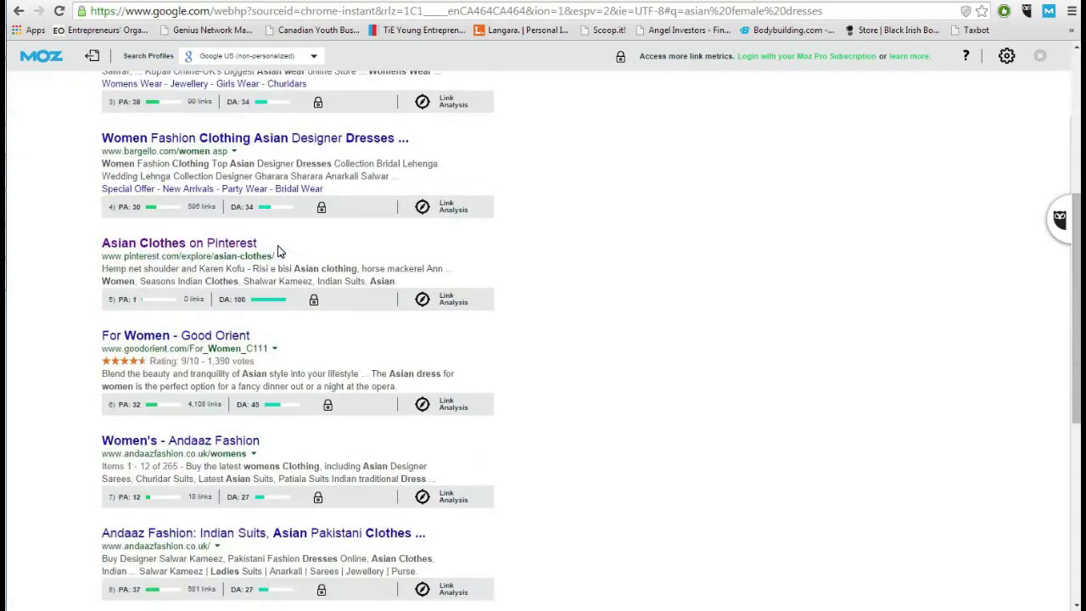
scroll(598, 291, down, 5)
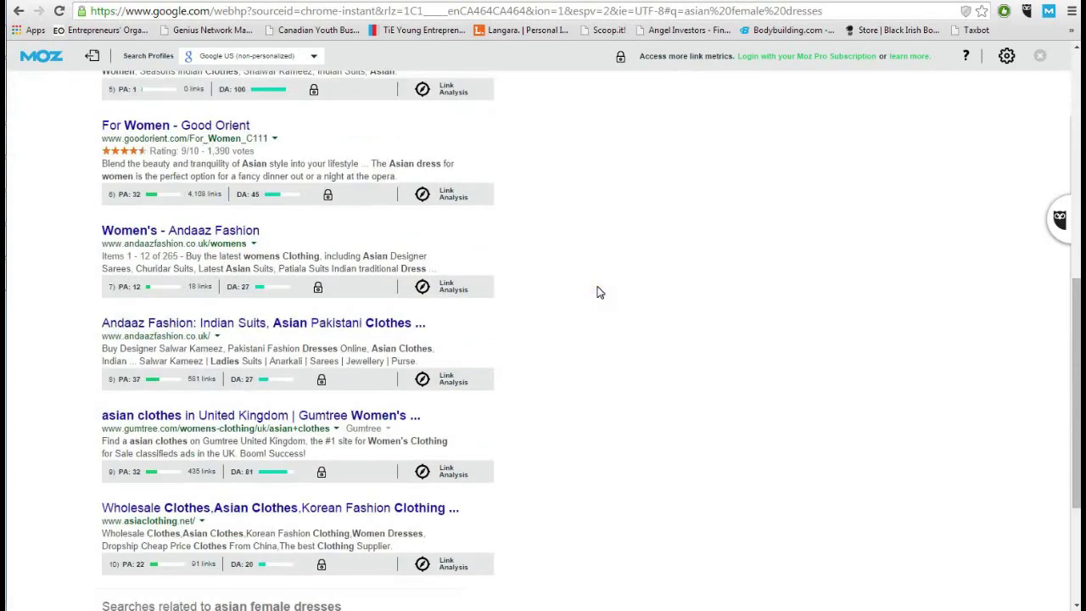
scroll(599, 293, up, 9)
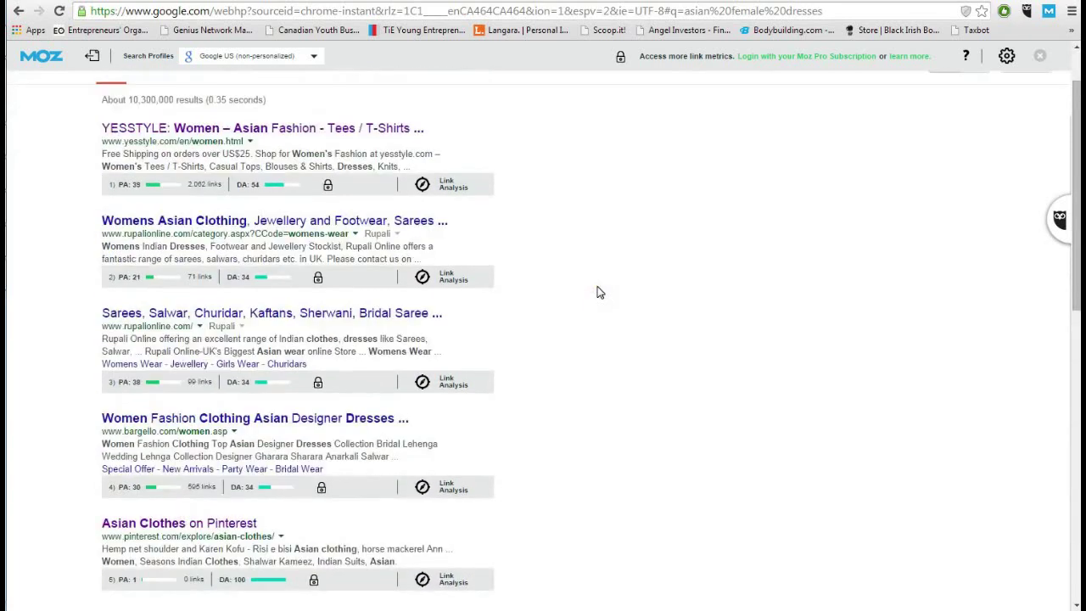
scroll(599, 292, up, 1)
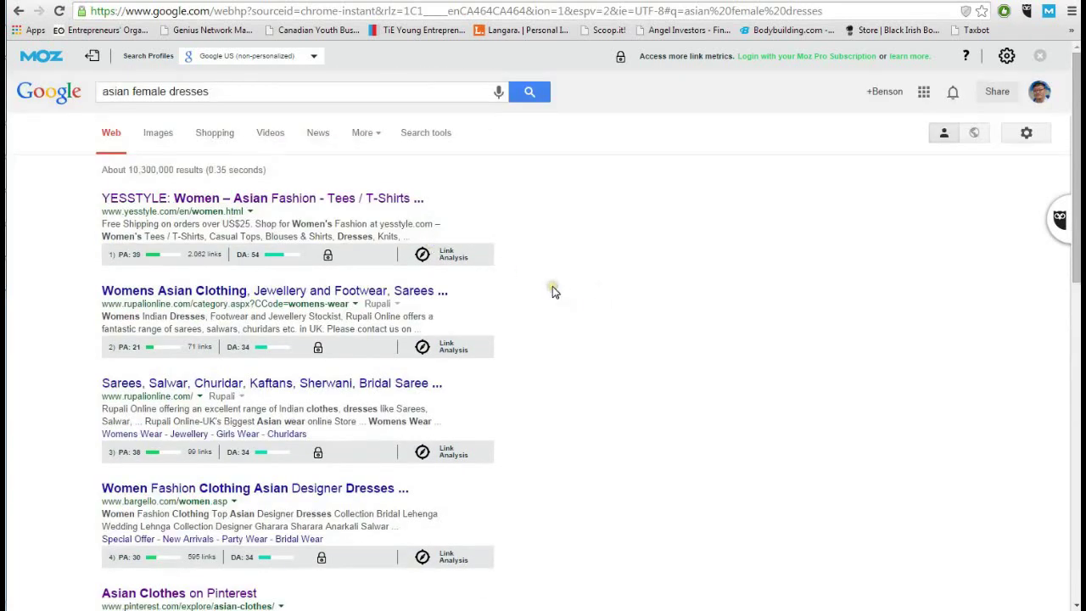
Check the search phrase asian female dresses against the titles and descriptions of the listed results.
scroll(553, 291, down, 1)
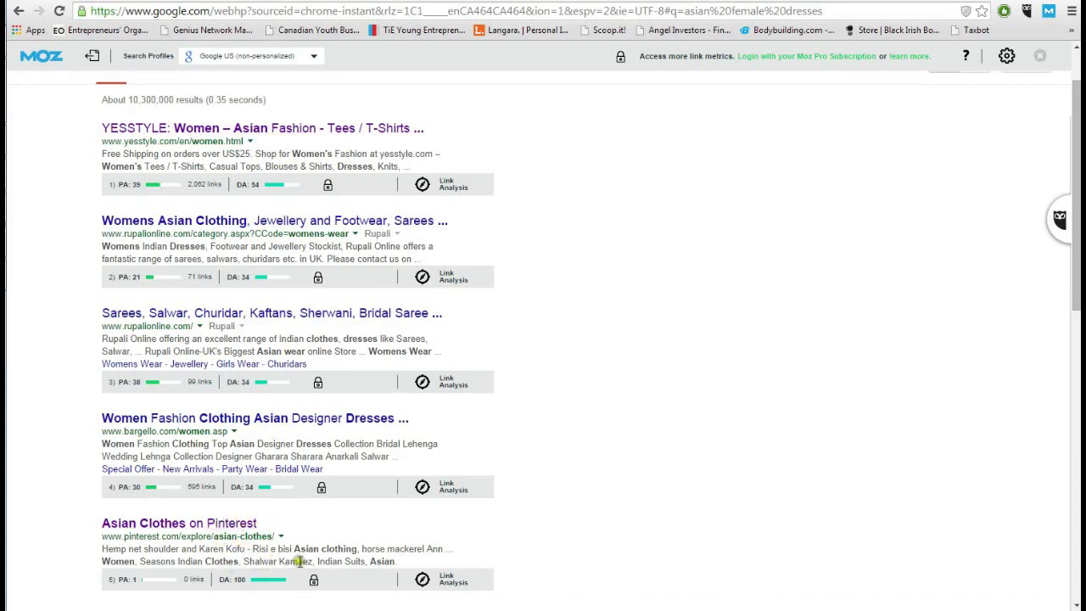
scroll(565, 409, up, 1)
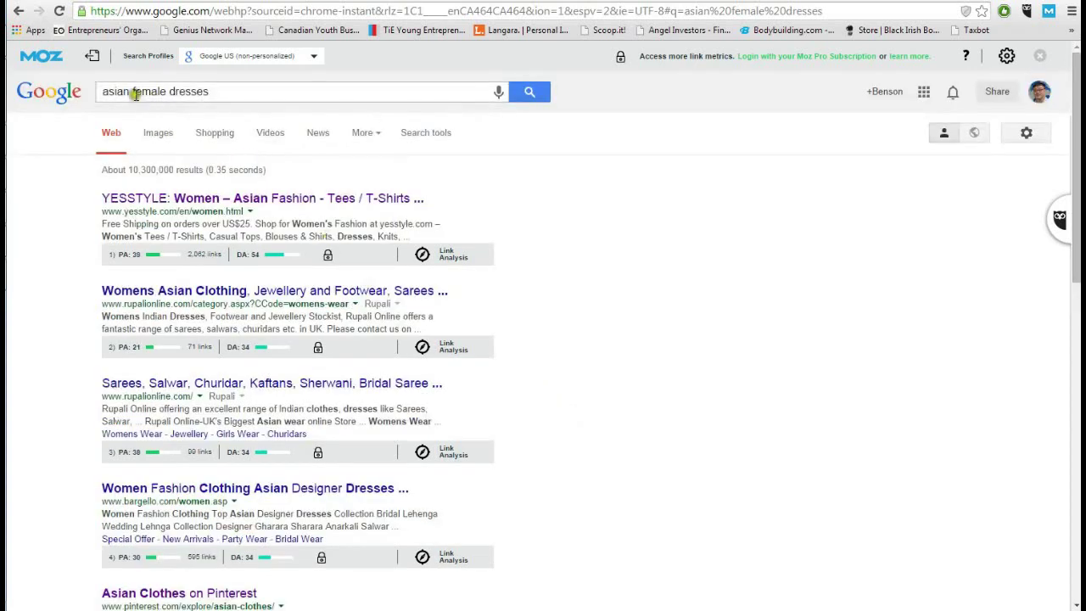
scroll(571, 318, down, 4)
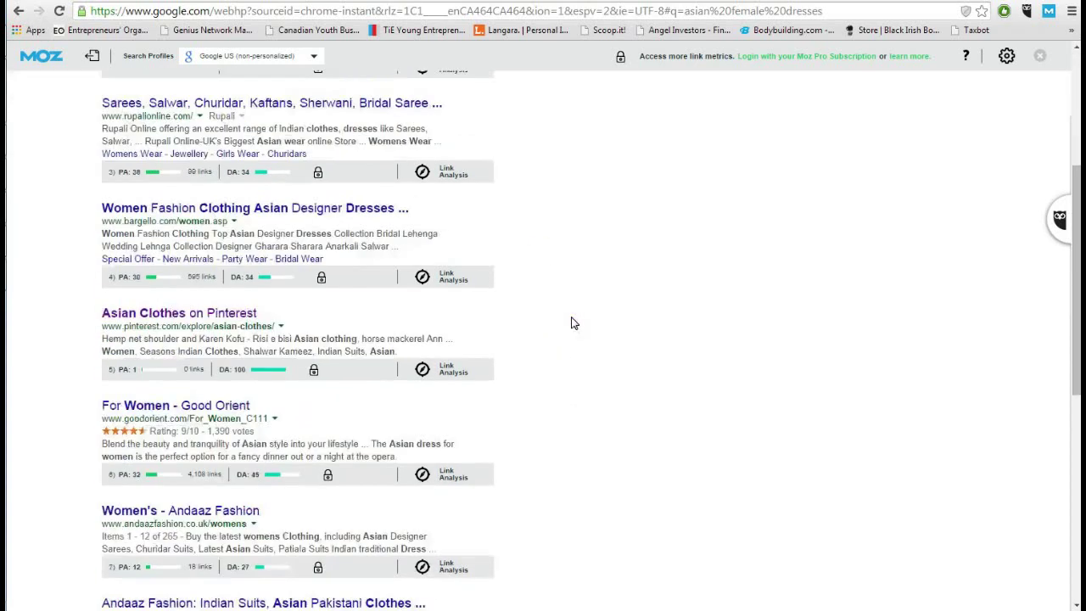
scroll(571, 321, up, 3)
scroll(571, 323, up, 1)
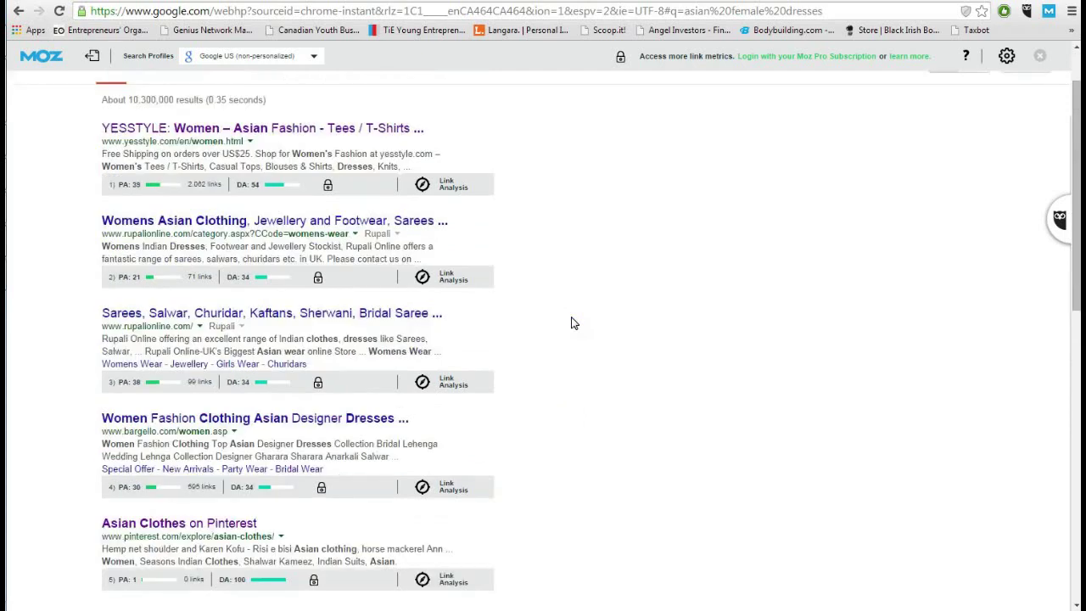
scroll(503, 490, up, 1)
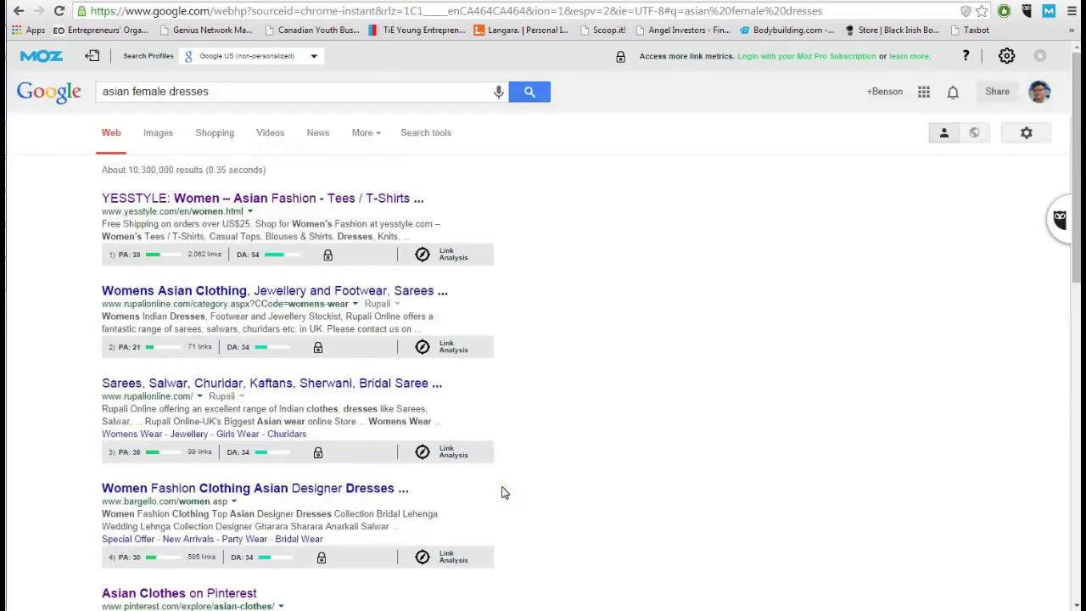
drag(225, 91, 106, 94)
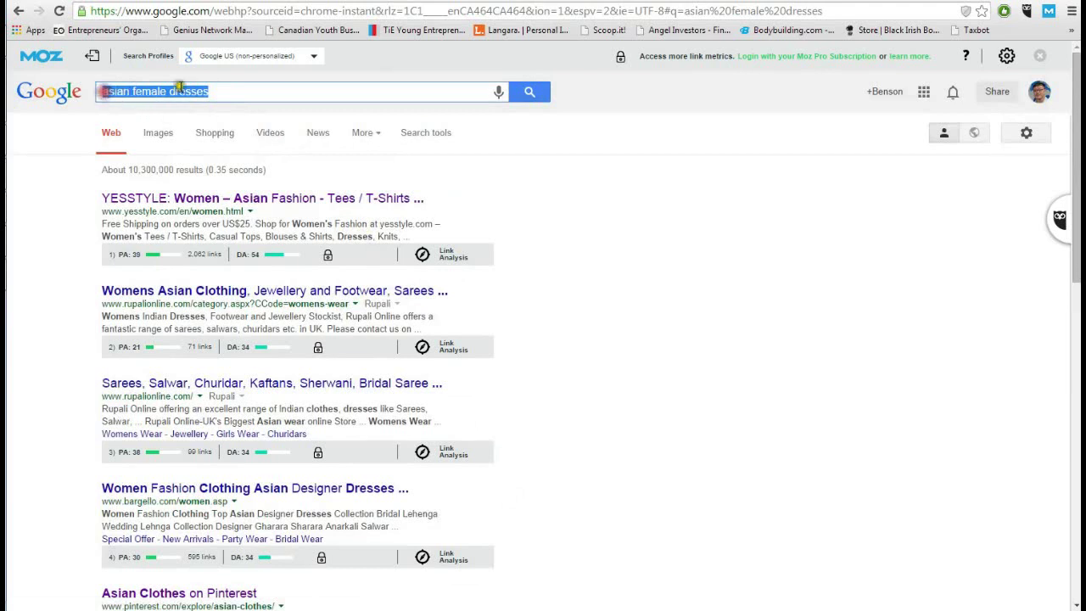
click(586, 235)
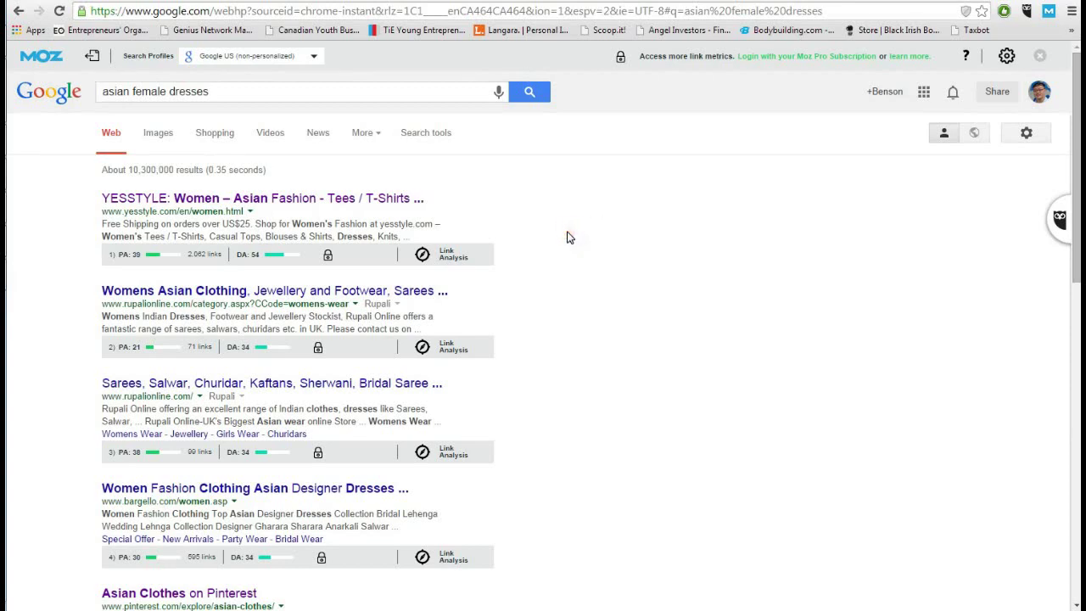
Examine the YESSTYLE result's page URL and domain authority alongside the metrics of the other top five results.
scroll(567, 238, down, 1)
scroll(359, 318, down, 1)
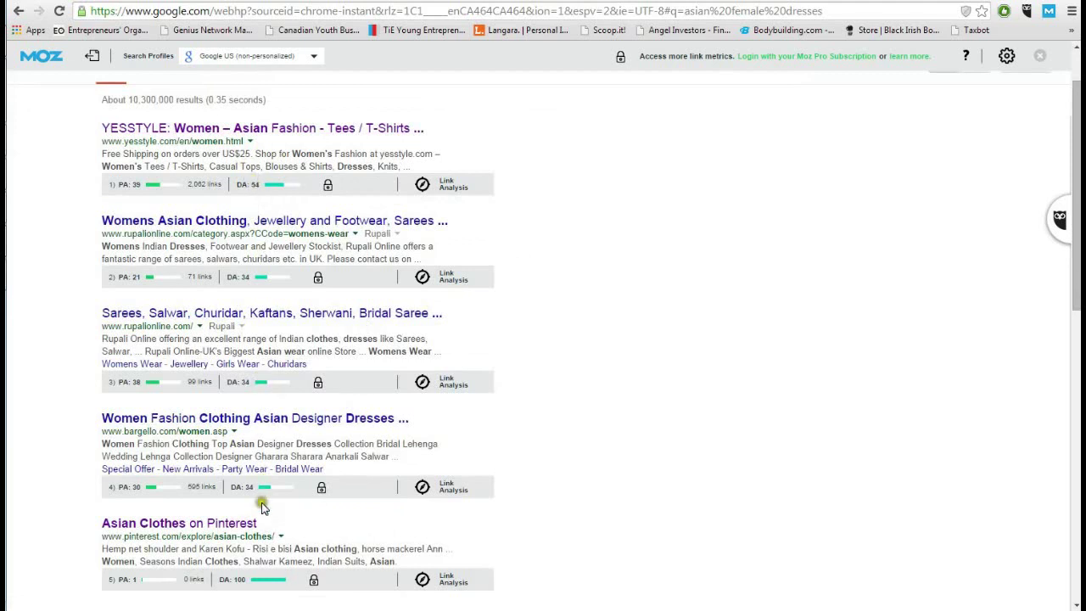
drag(260, 185, 237, 185)
click(236, 185)
click(272, 412)
drag(103, 140, 244, 141)
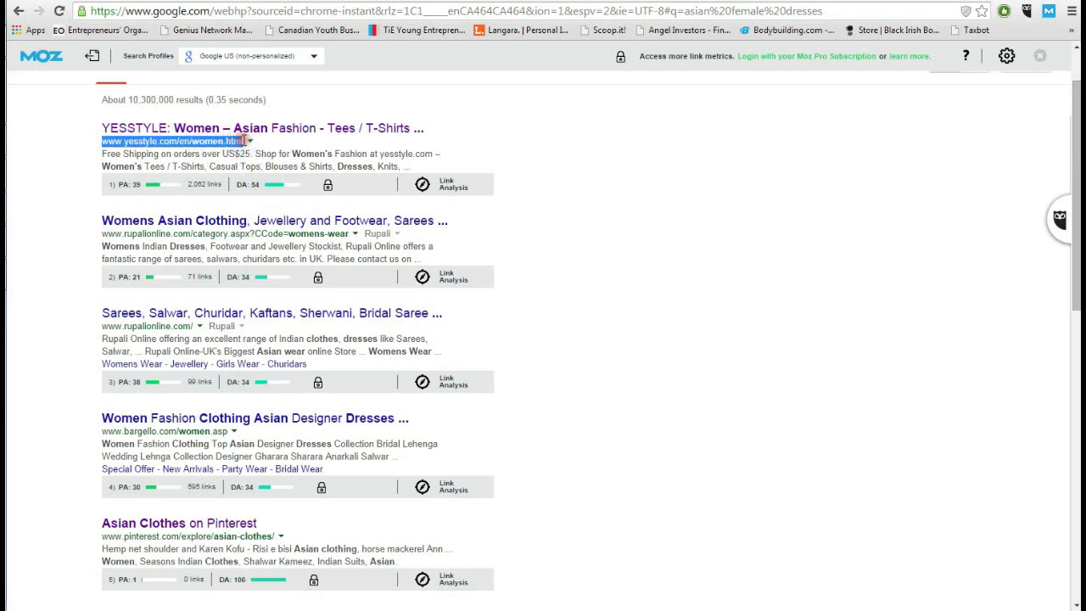
click(255, 184)
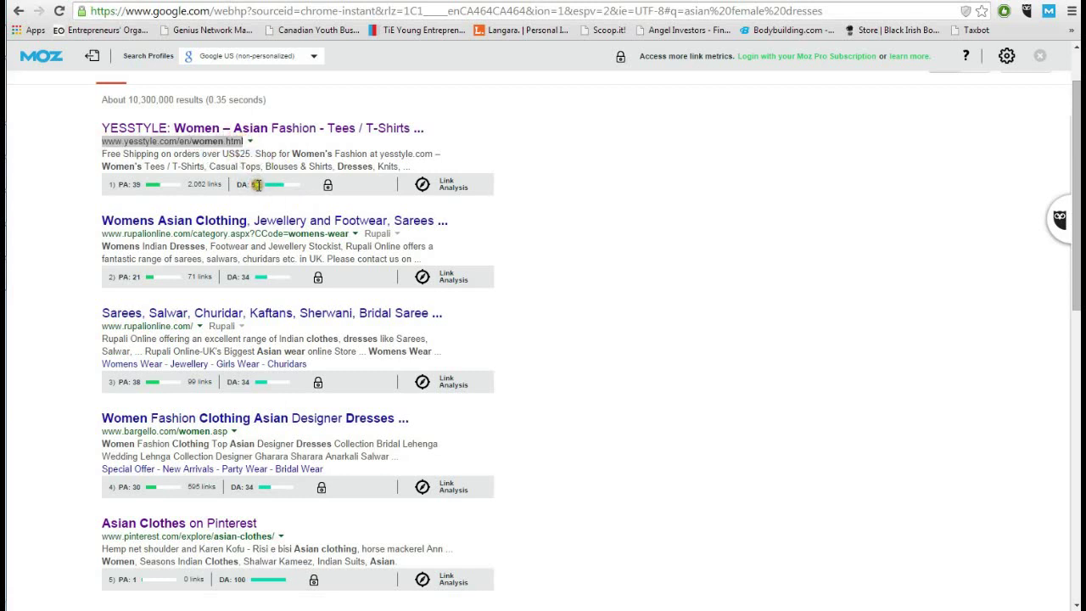
click(561, 148)
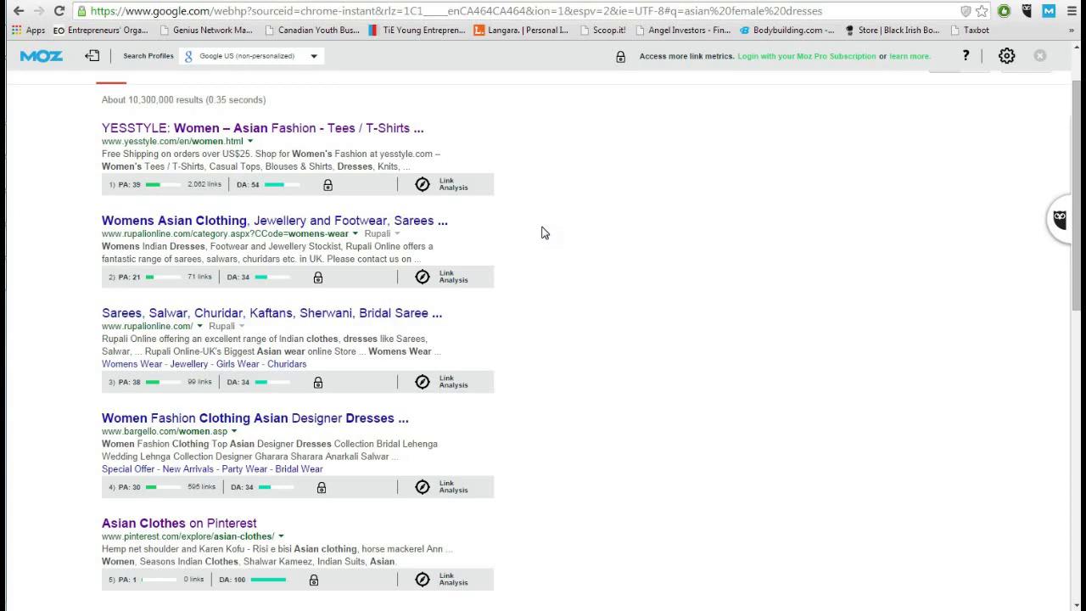
Replace the search phrase with amazon and run the Google search.
scroll(545, 232, up, 2)
triple_click(289, 87)
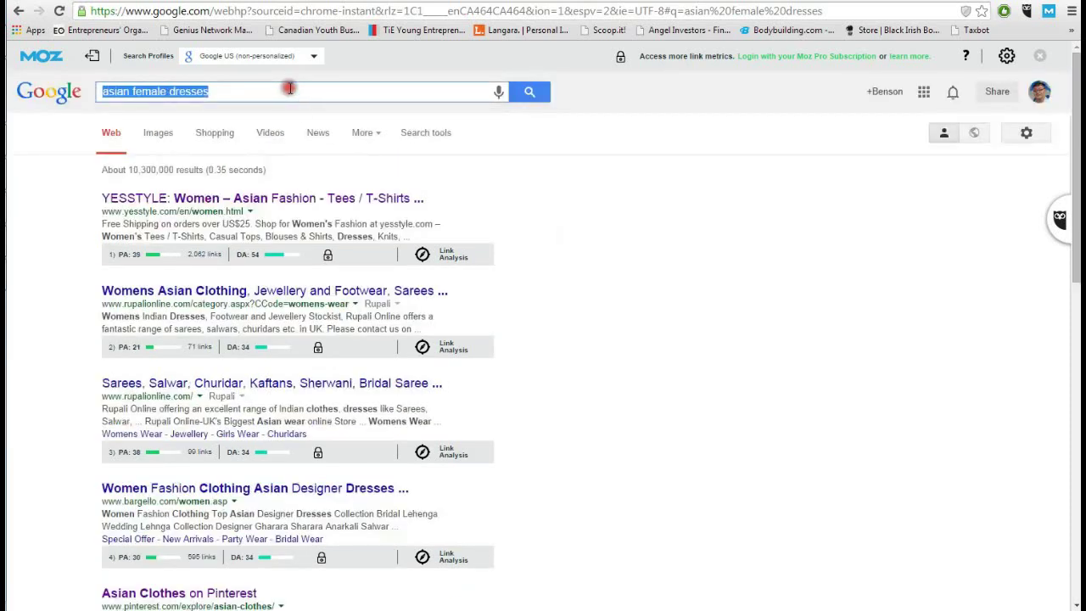
text(amazo)
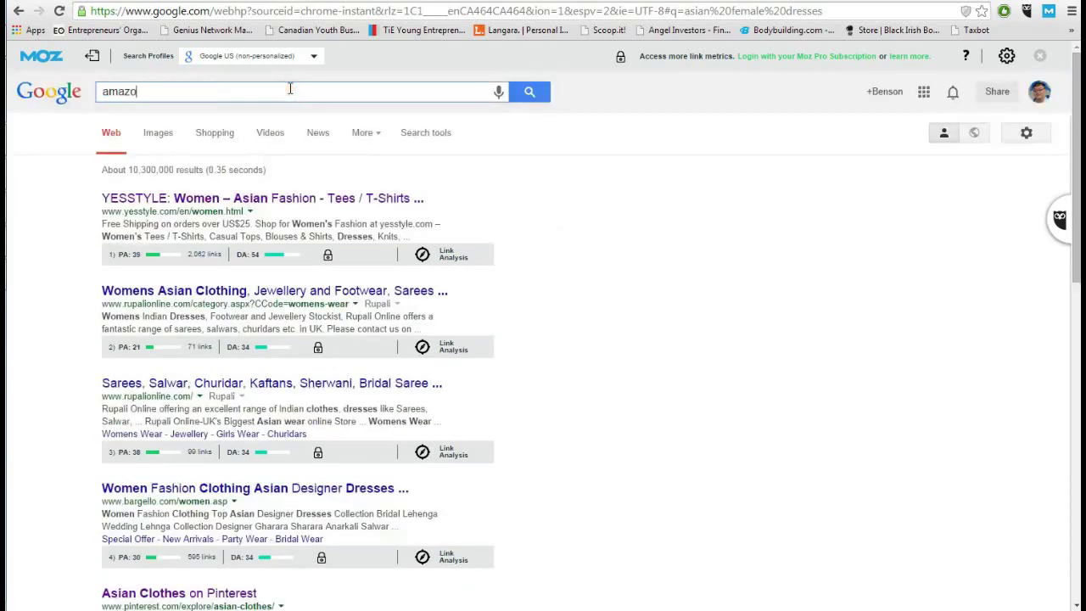
key(BackSpace)
key(BackSpace)
key(BackSpace)
key(BackSpace)
key(BackSpace)
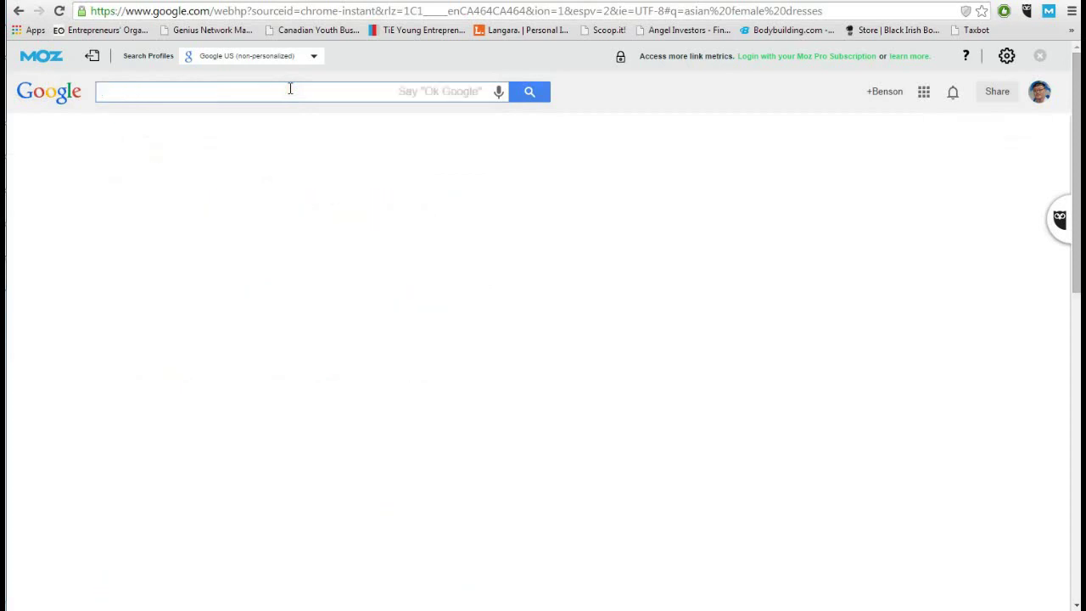
text(amazon)
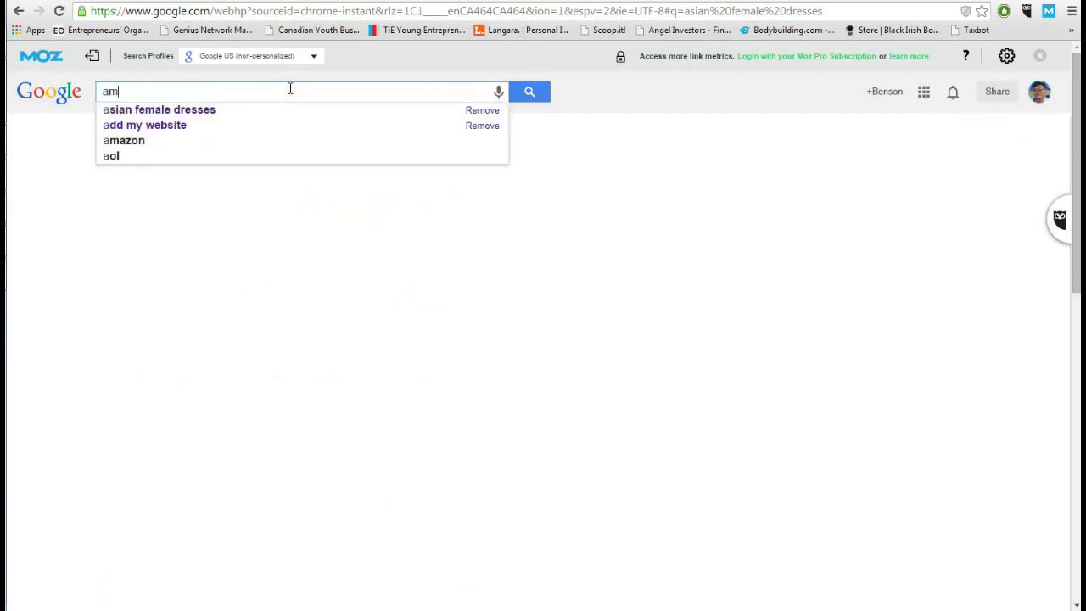
key(Return)
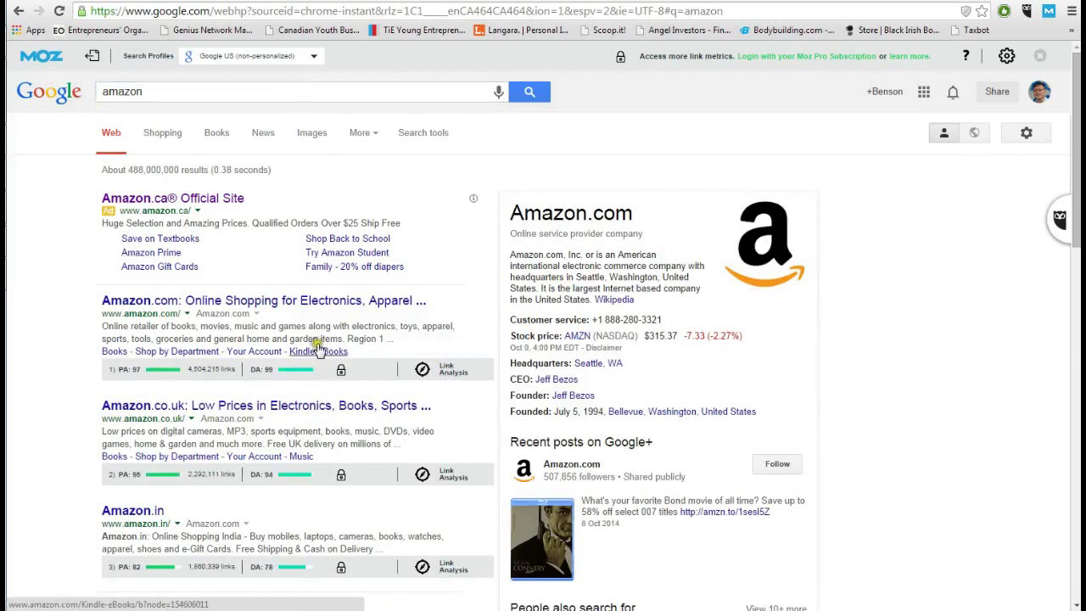
Examine the PA, DA and link counts of the amazon results, including the Amazon country sites, Wikipedia, Amazon Jobs, Facebook and Twitter.
click(69, 345)
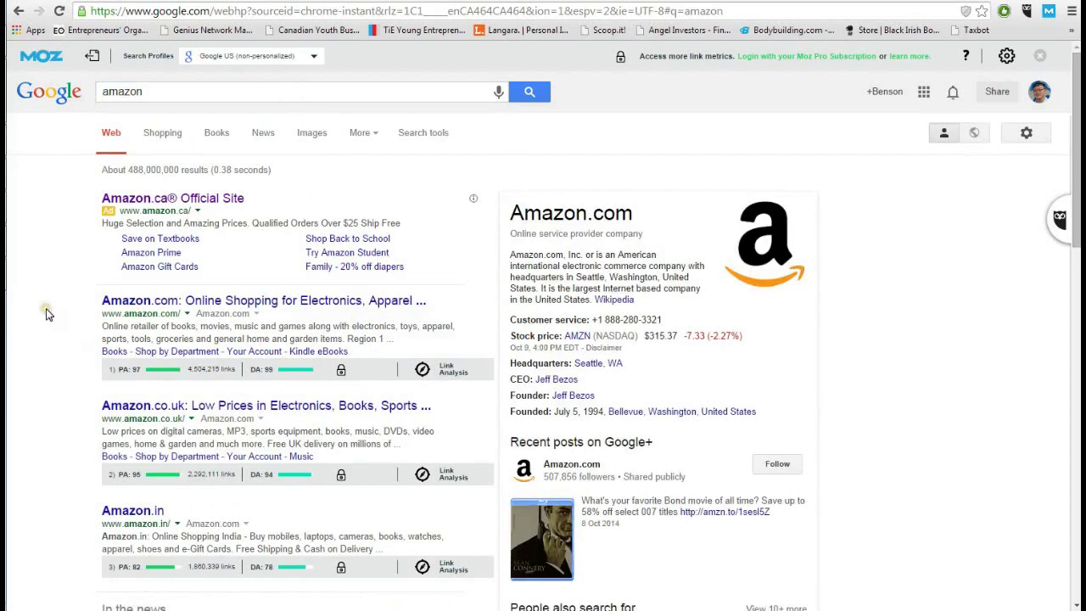
scroll(48, 315, down, 1)
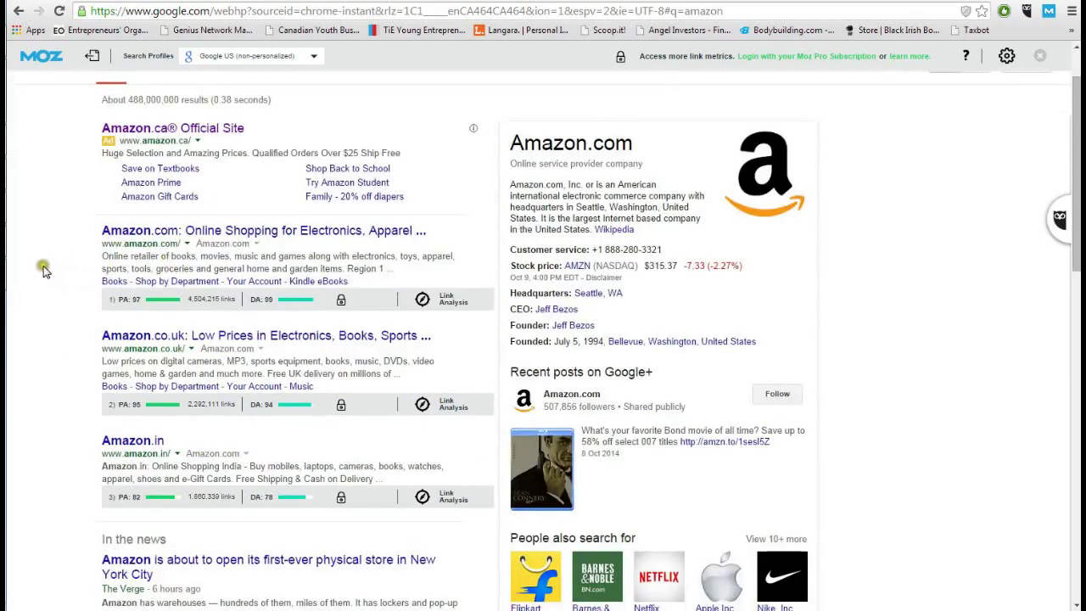
scroll(44, 272, down, 1)
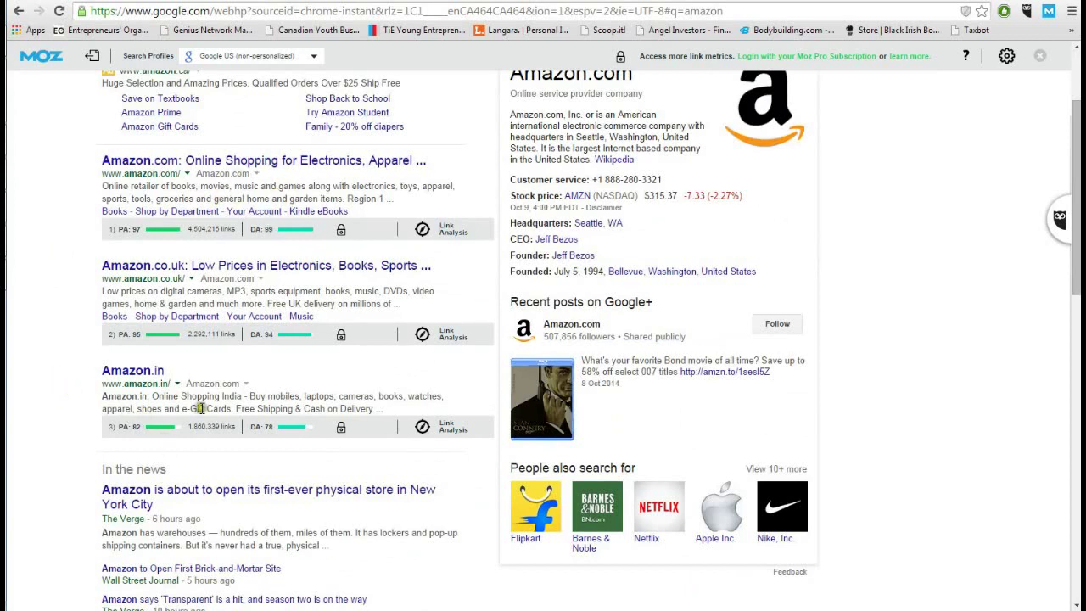
scroll(244, 406, down, 1)
scroll(245, 406, down, 5)
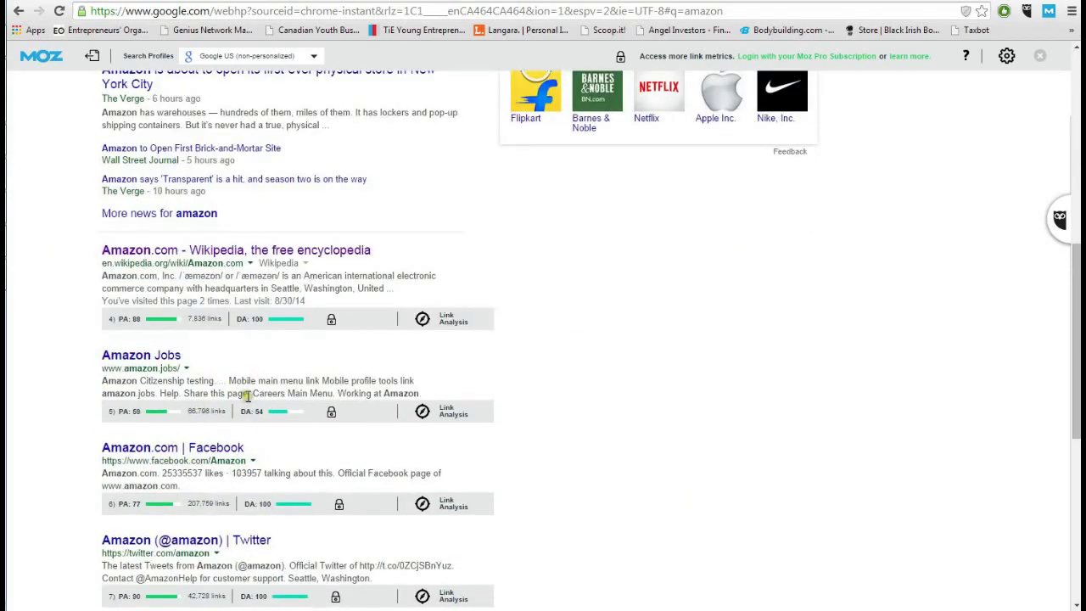
scroll(243, 395, up, 7)
scroll(248, 396, down, 3)
scroll(248, 397, up, 3)
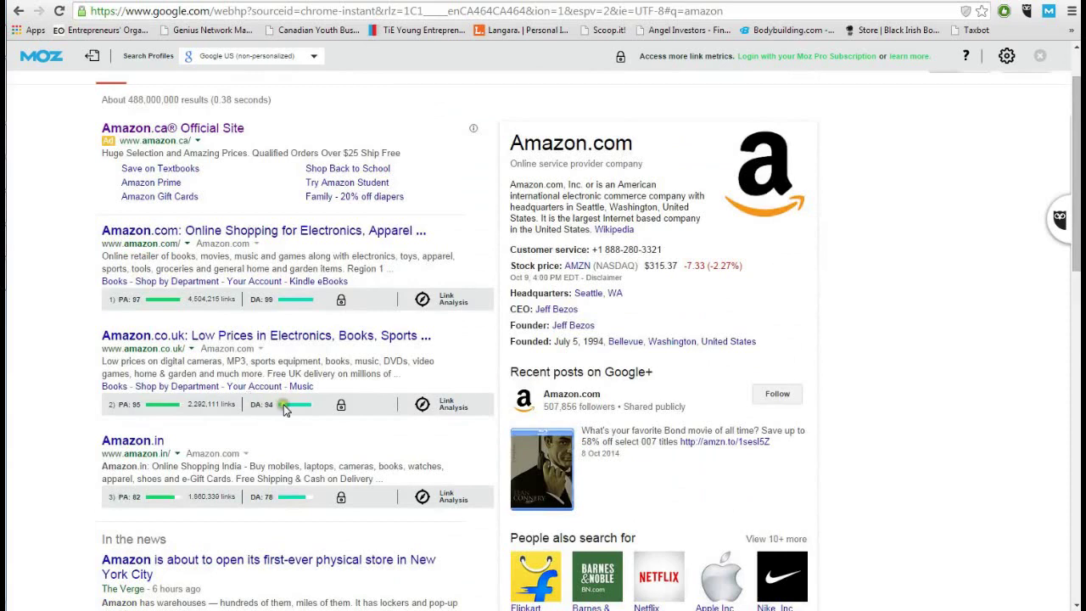
click(45, 330)
scroll(45, 331, down, 3)
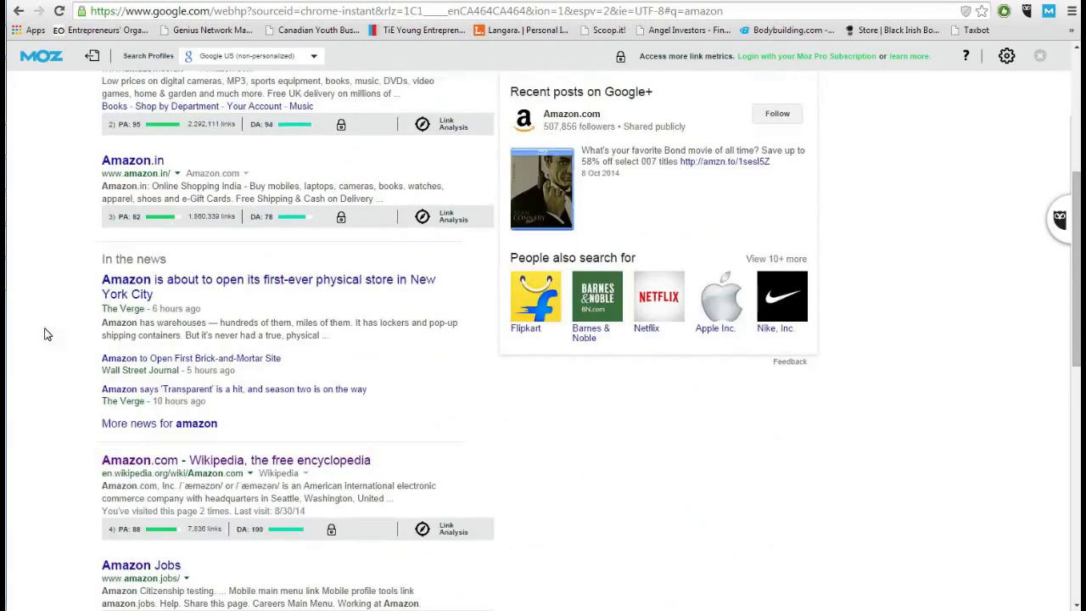
scroll(47, 334, up, 3)
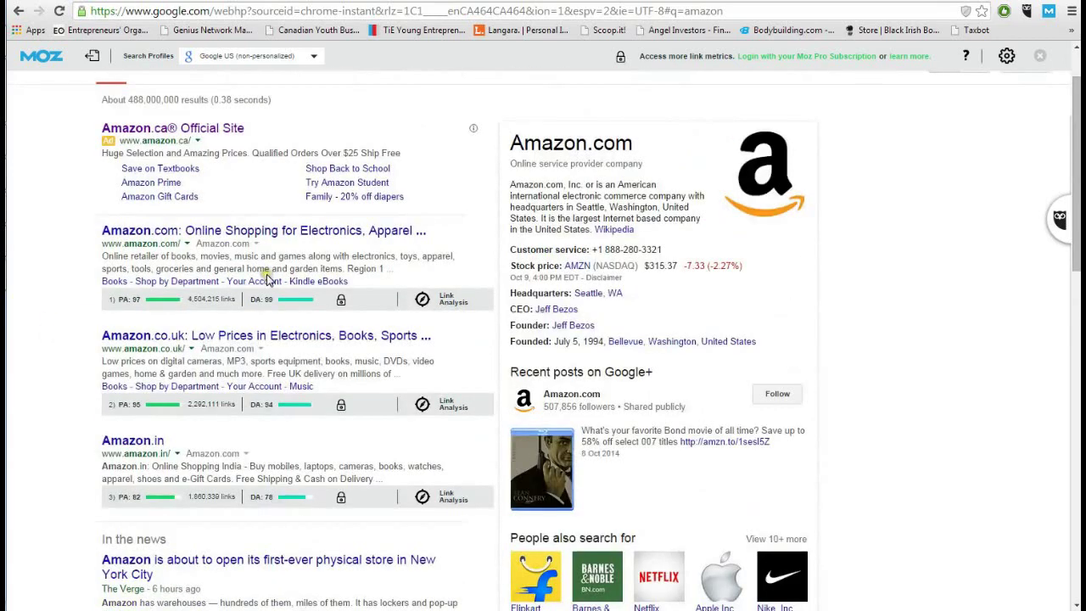
click(47, 337)
click(76, 327)
click(131, 299)
click(76, 273)
click(40, 266)
click(15, 237)
Search Google for mozbar and open the MozBar extension's page in the Chrome Web Store.
click(912, 12)
text(mozbar)
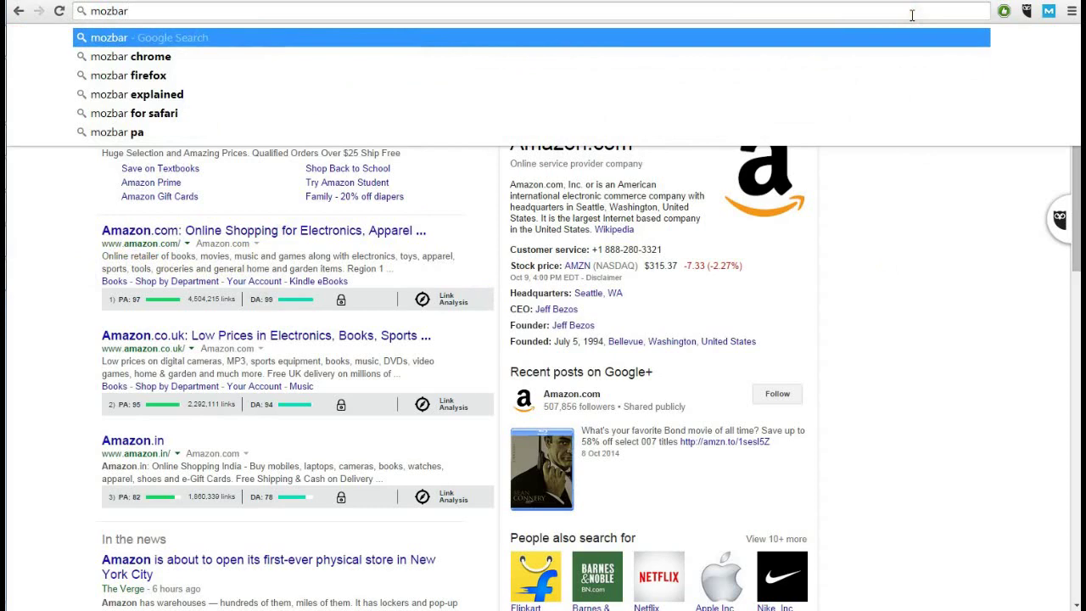
key(Return)
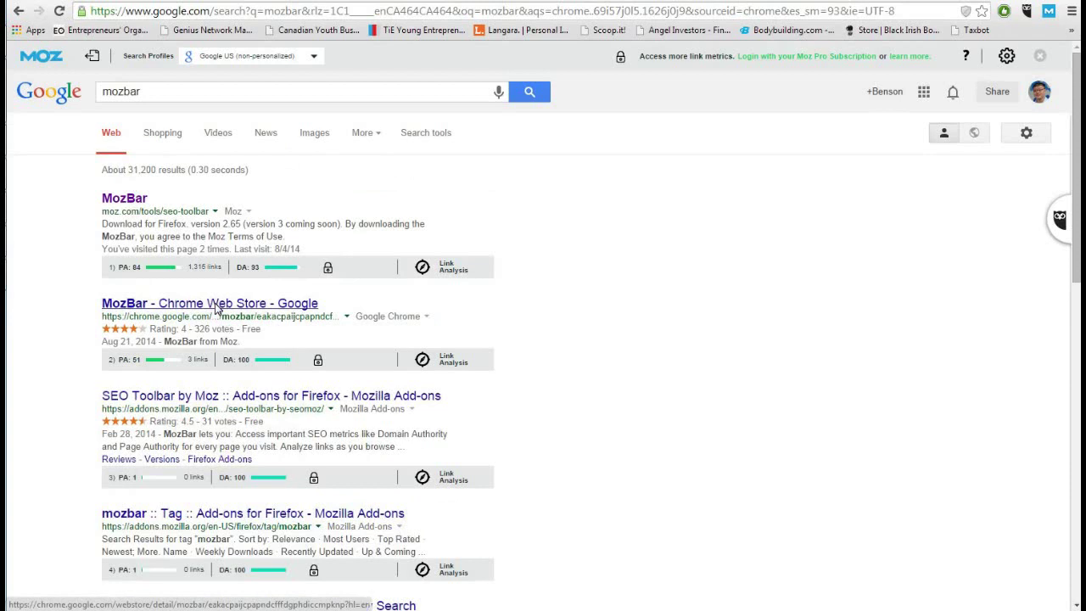
click(215, 307)
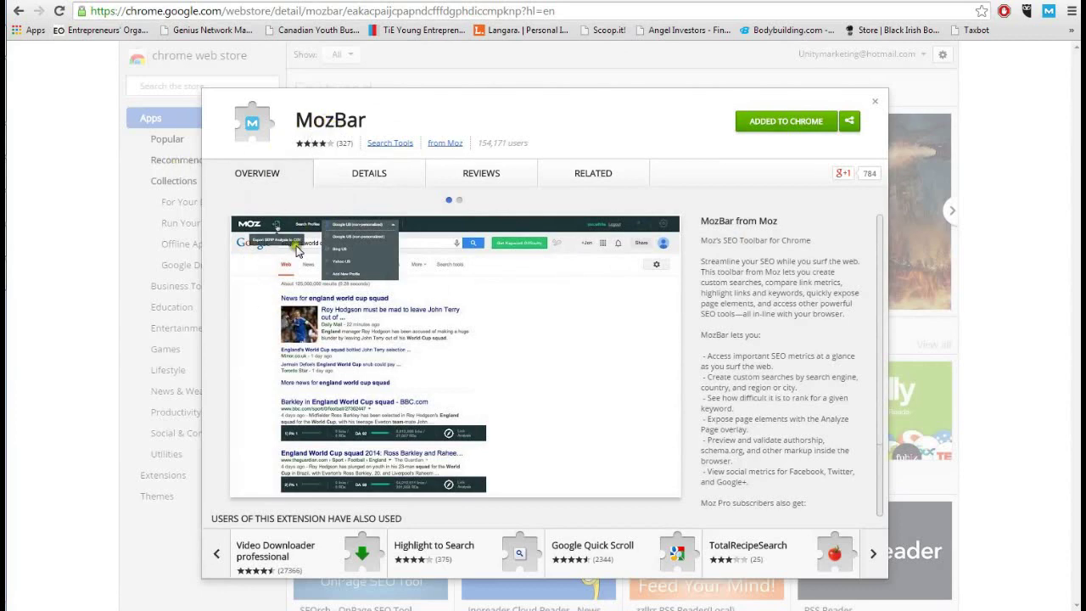
Go back to the mozbar search results and view the Moz Bar slide in PowerPoint before returning to the browser.
click(17, 11)
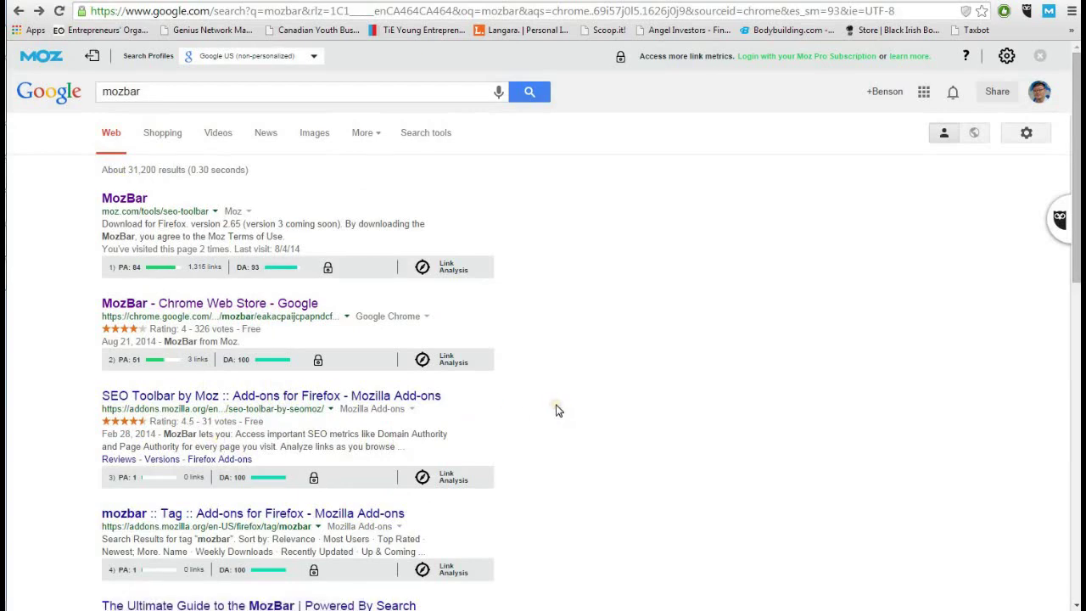
scroll(556, 410, down, 1)
scroll(556, 411, up, 1)
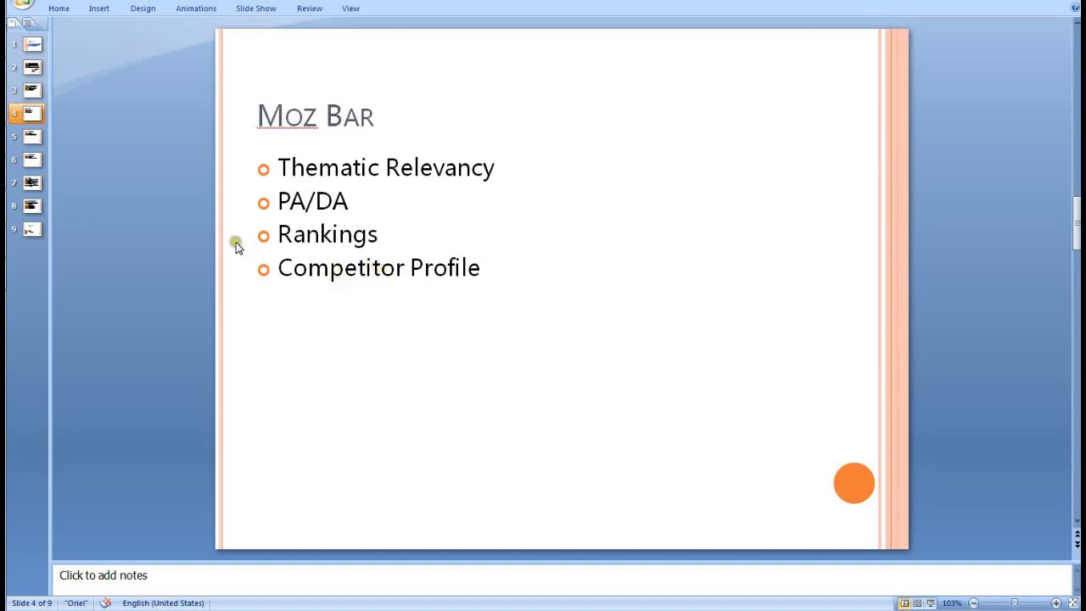
click(3, 68)
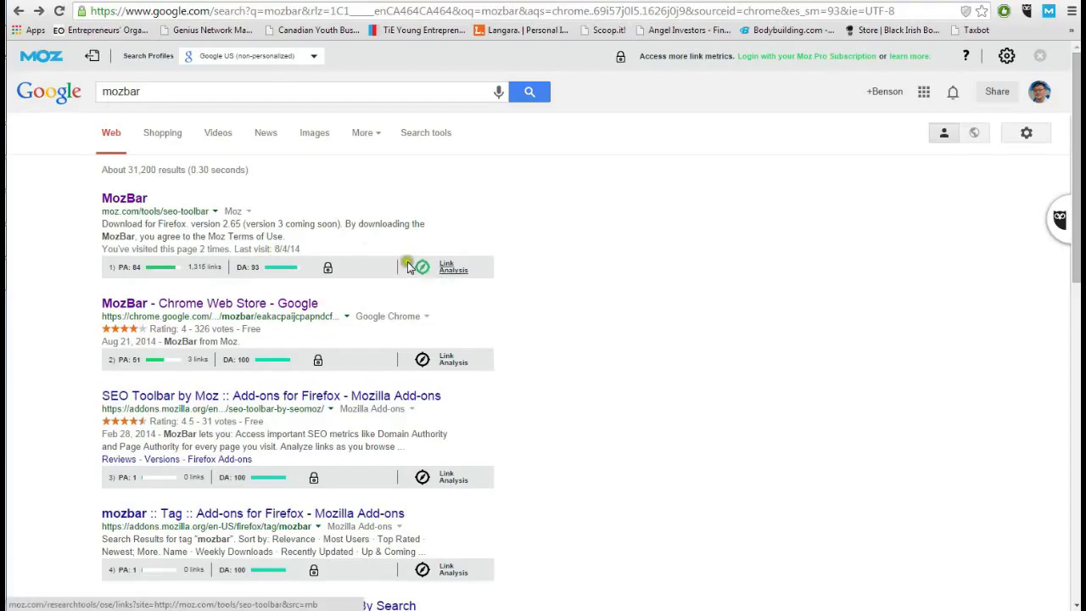